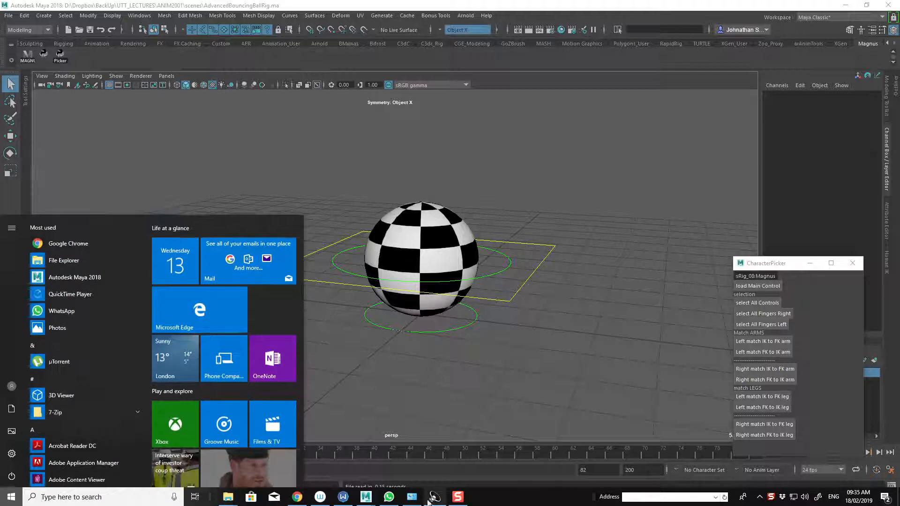
Switch to Chrome and review the GitHub releases page address and source code zip for tweenMachine 3.0.0.
click(297, 498)
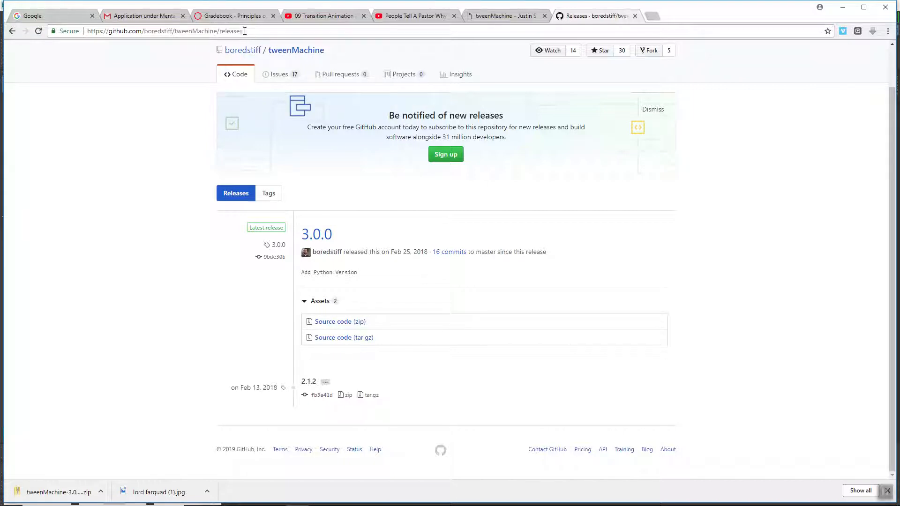
drag(247, 31, 80, 39)
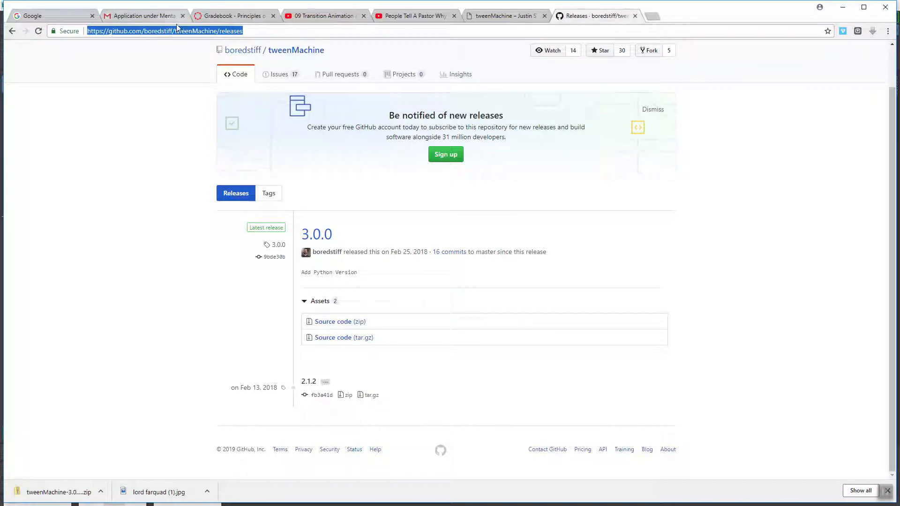
click(152, 290)
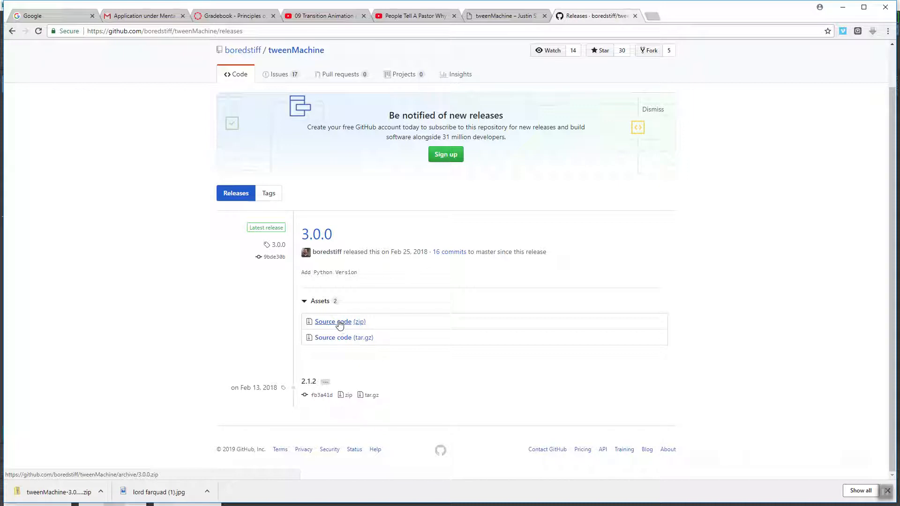
click(842, 9)
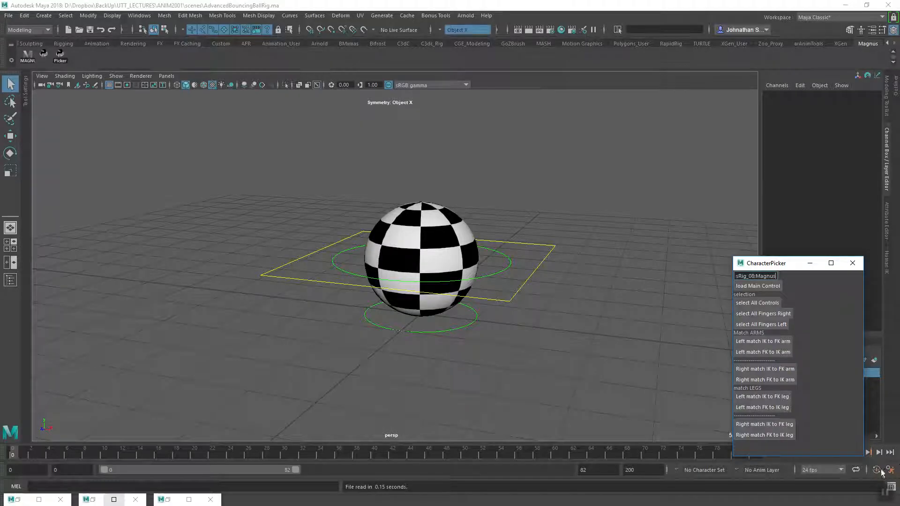
Open Maya's Script Editor and move its window further up the screen.
click(139, 16)
mouse_move(187, 49)
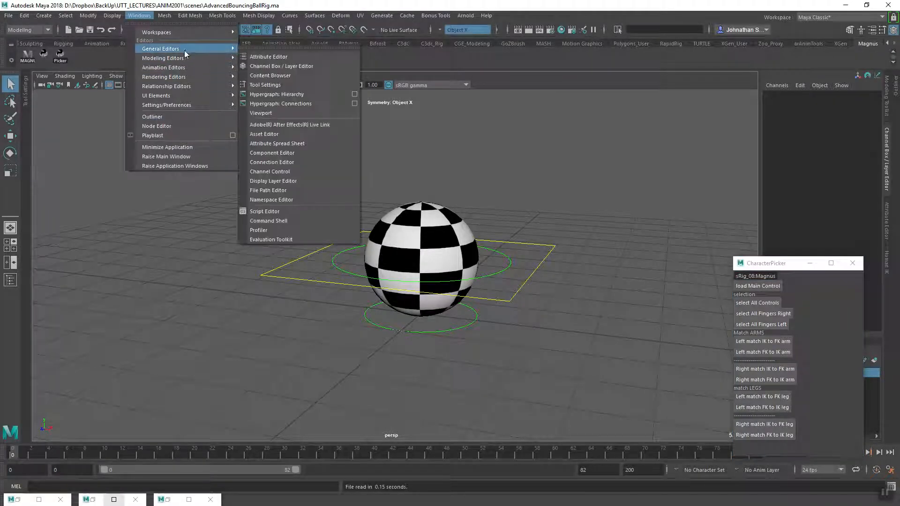
click(283, 211)
drag(295, 204, 287, 145)
Load tweenMachine.py from the python folder inside the scripts directory's tweenMachine-3.0.0 (1) folder.
click(90, 157)
click(104, 185)
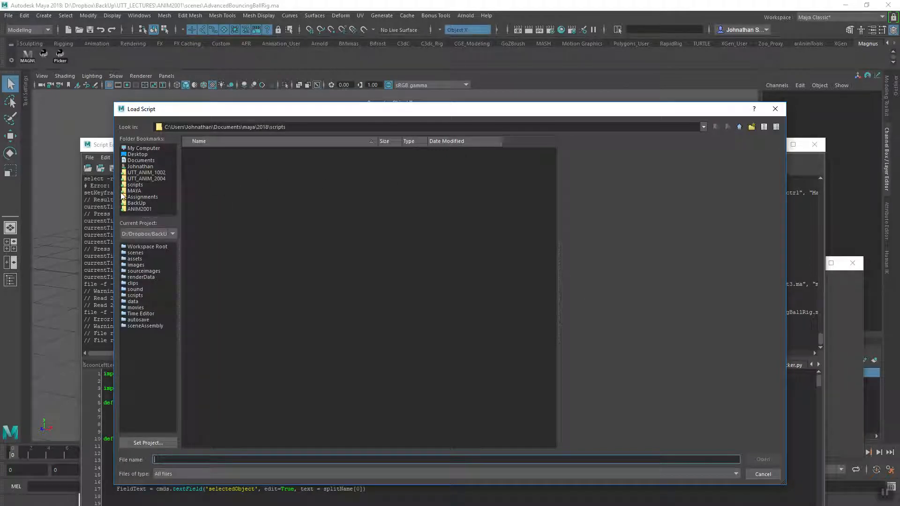
click(135, 185)
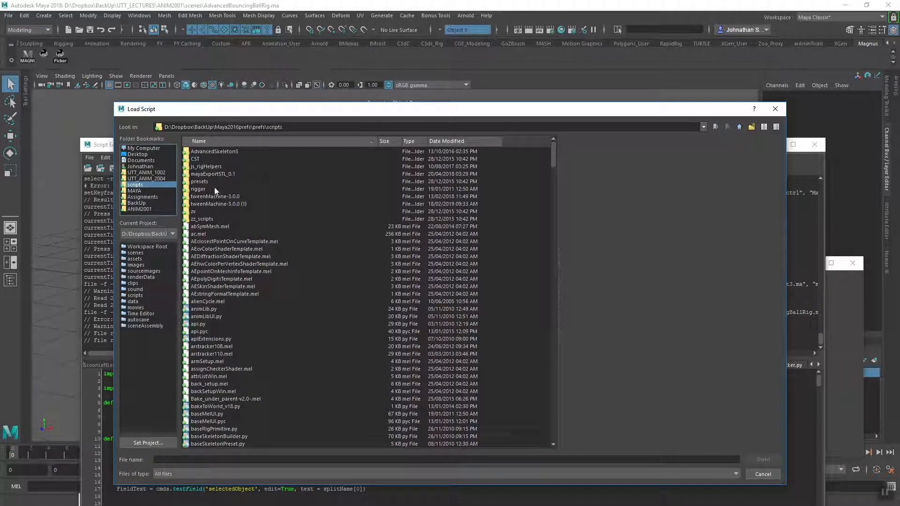
double_click(215, 203)
double_click(213, 151)
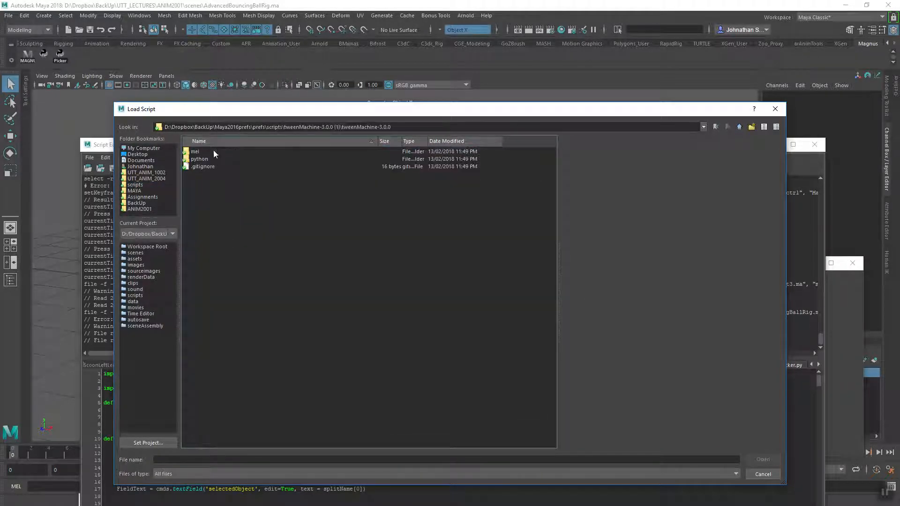
double_click(199, 159)
click(199, 159)
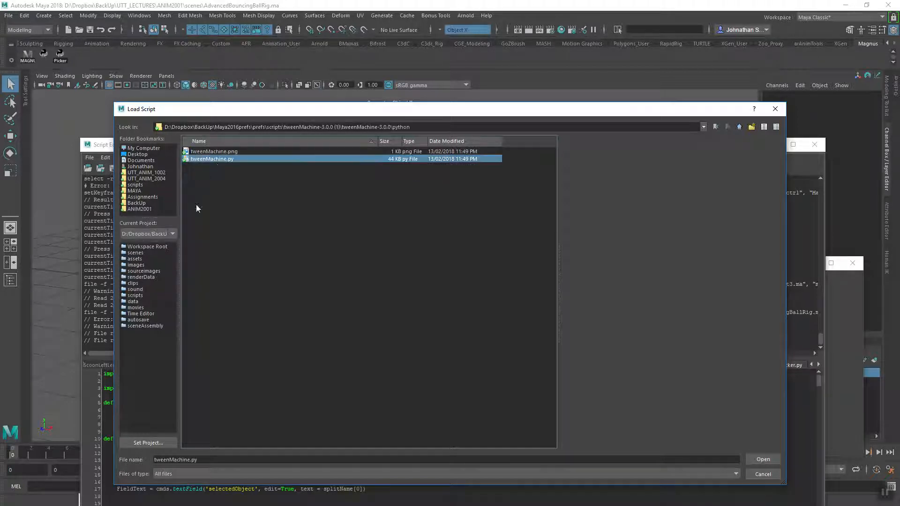
click(761, 459)
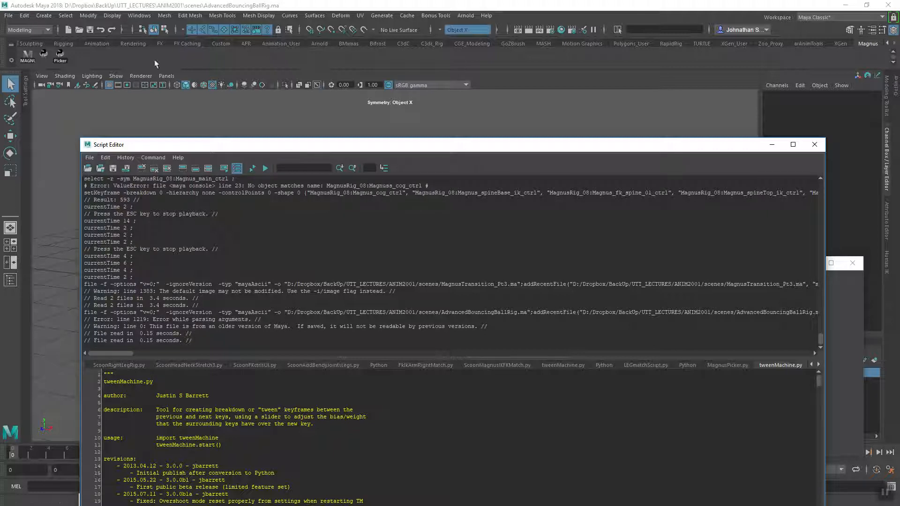
Save the loaded tweenMachine script to the shelf as an item named "tween".
click(89, 157)
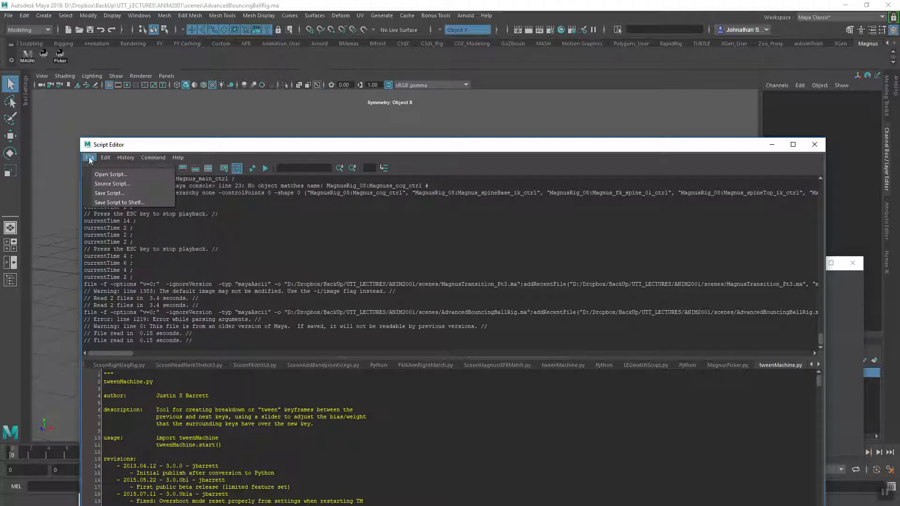
click(115, 202)
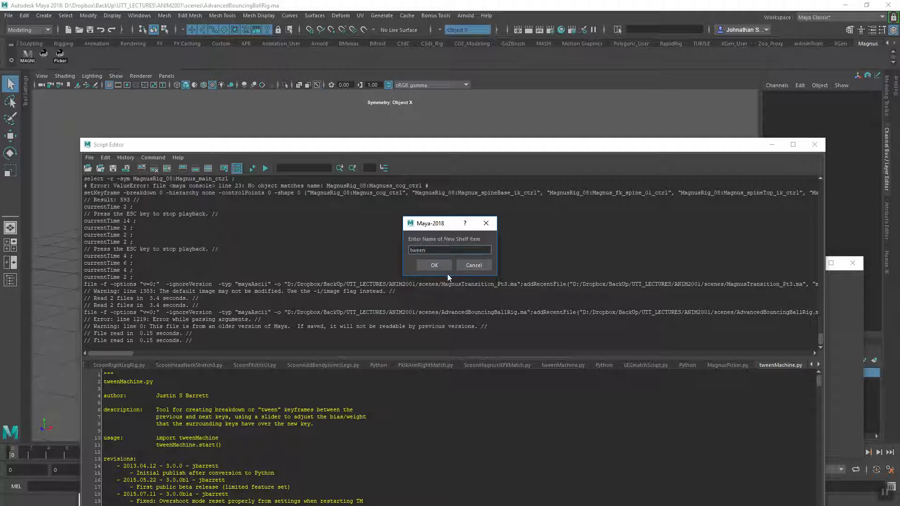
click(434, 265)
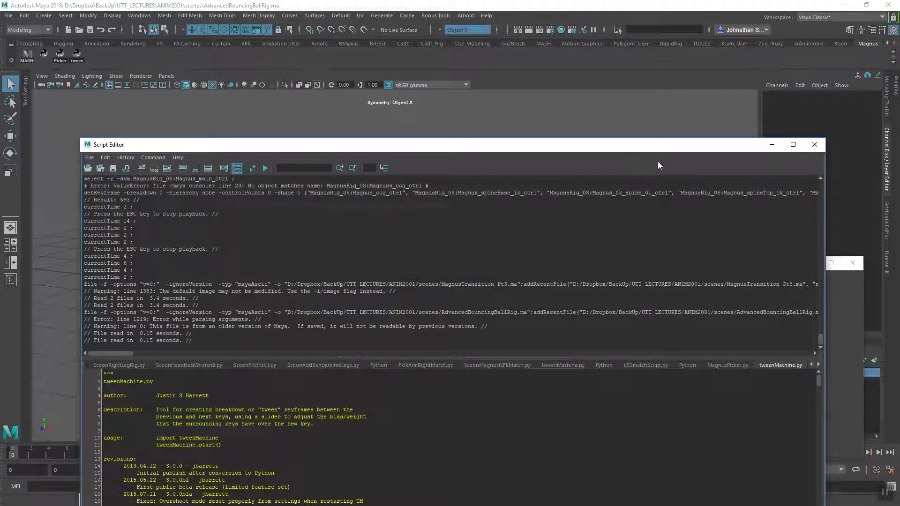
Launch tweenMachine from its new shelf item, then resize its window and place it beside the ball.
click(772, 145)
click(77, 54)
drag(304, 154, 138, 161)
drag(228, 193, 272, 210)
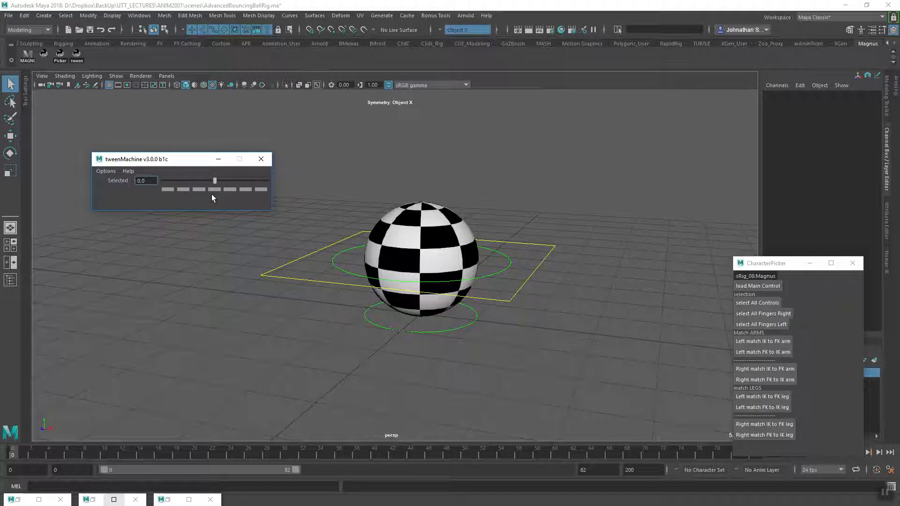
drag(171, 163, 133, 195)
Enable stepped preview for the timeline.
alt+drag(482, 308, 490, 377)
right_click(645, 451)
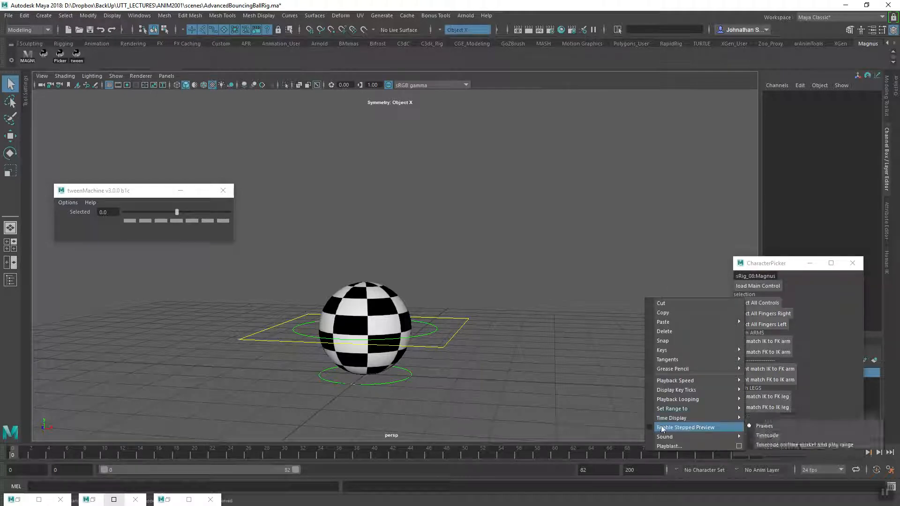
click(648, 426)
Select the ball's move control and set keyframes on it at frames 0 and 16.
alt+middle_drag(275, 353, 300, 352)
click(269, 322)
alt+drag(269, 370, 332, 376)
key(s)
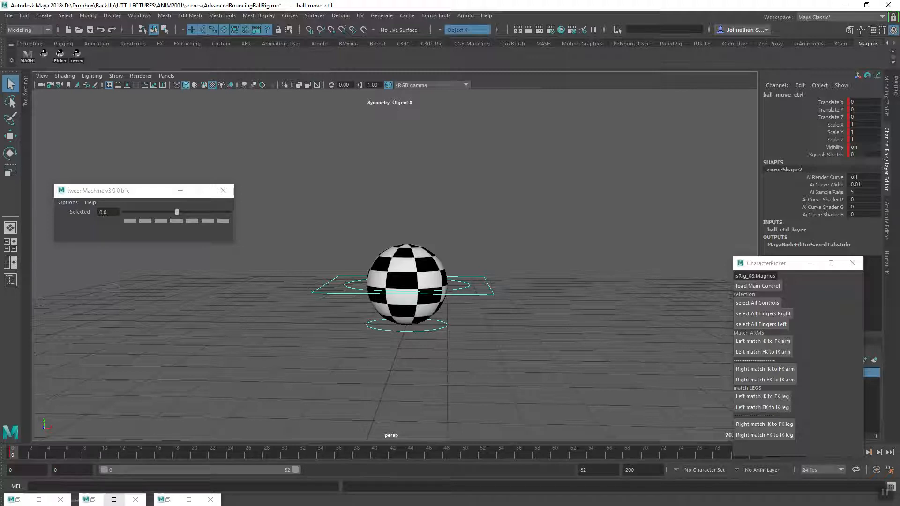
click(156, 454)
key(s)
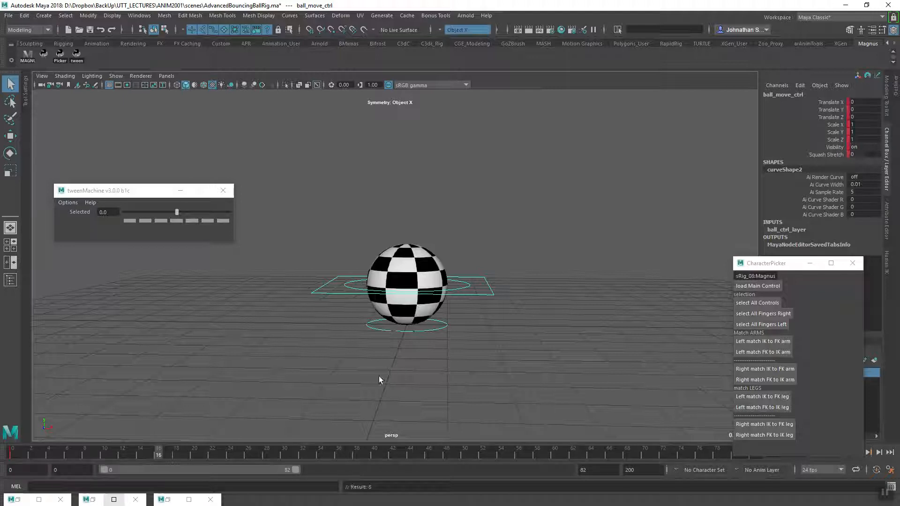
At frame 8, raise the ball's move control to a Translate Y of about 5.27.
click(84, 454)
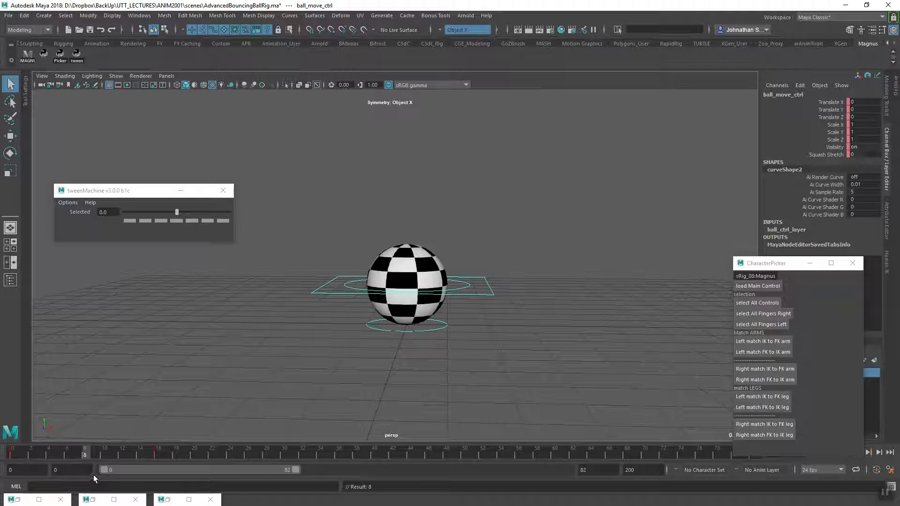
alt+middle_drag(436, 327, 408, 365)
key(w)
drag(377, 321, 381, 139)
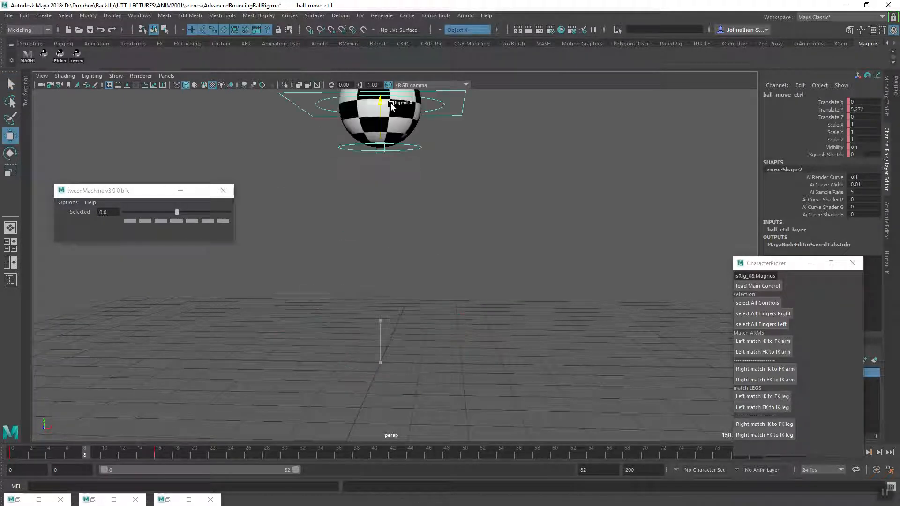
click(156, 453)
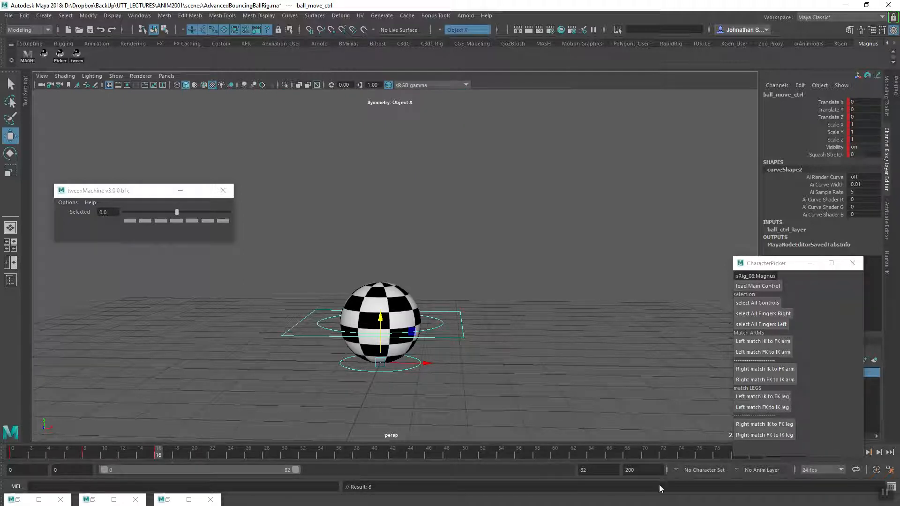
Set the playback range to end at frame 15 and play the stepped ball animation.
double_click(592, 470)
key(Return)
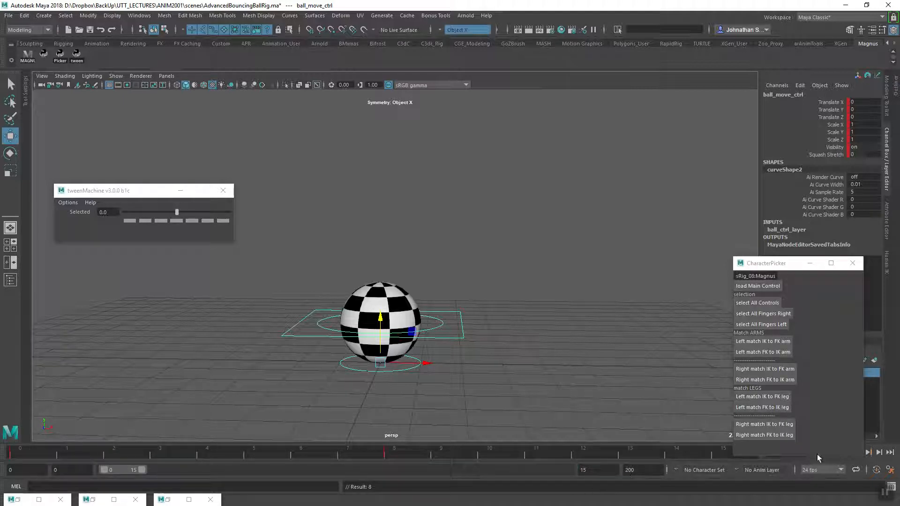
drag(774, 264, 730, 167)
click(857, 453)
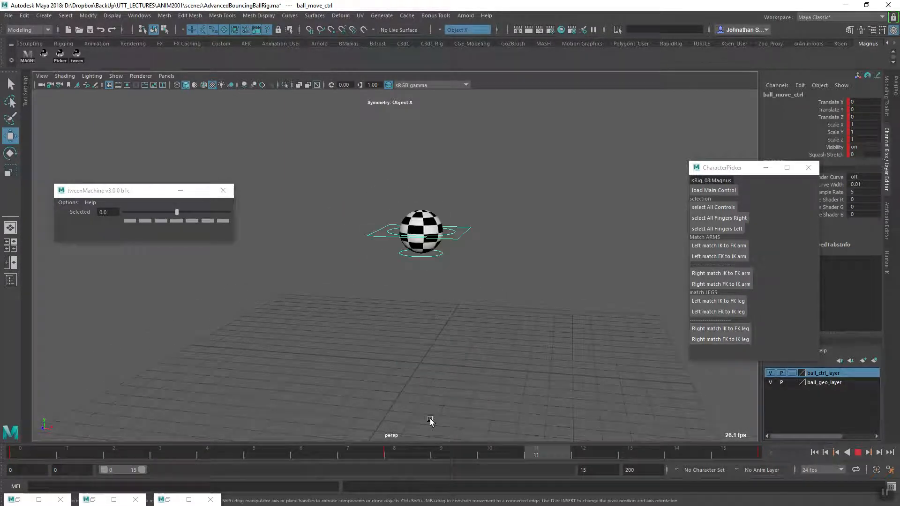
key(Escape)
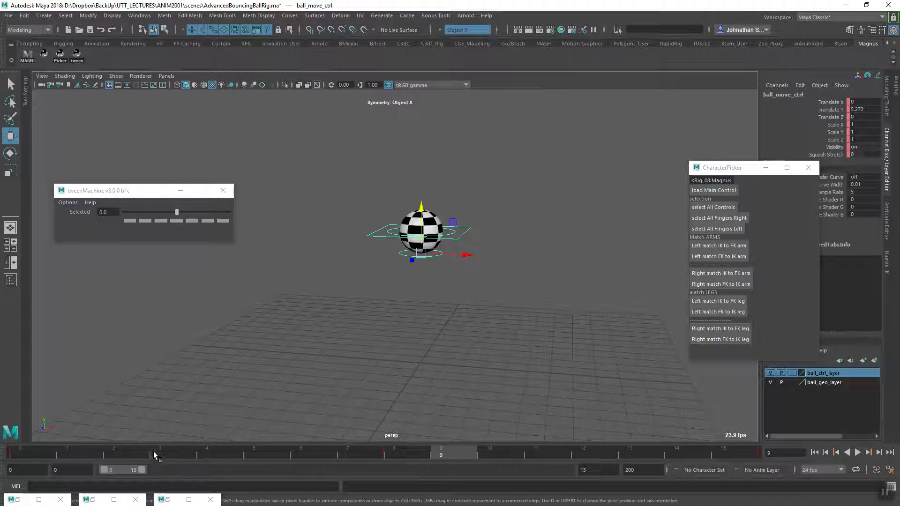
At frame 4, create a tweenMachine breakdown key for the ball with the Selected value at 0.0.
drag(153, 452, 202, 448)
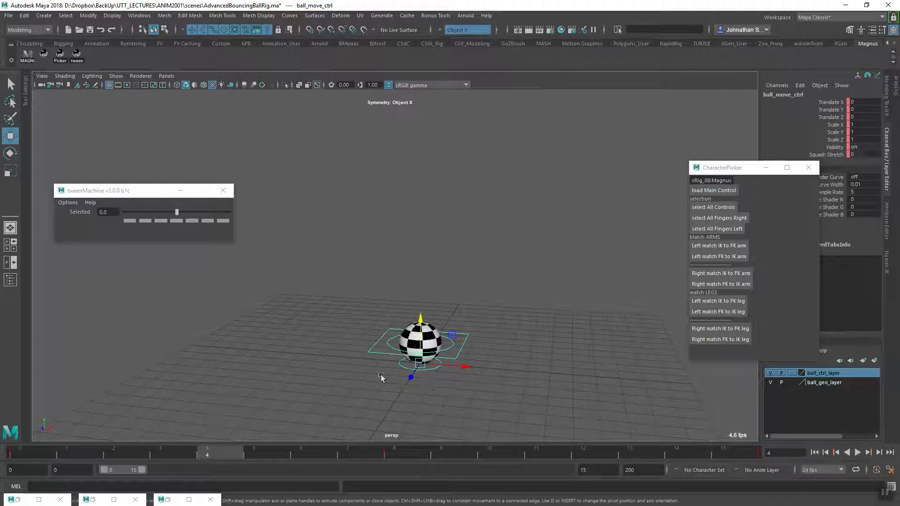
alt+drag(260, 272, 263, 319)
alt+middle_drag(263, 319, 237, 273)
alt+right_drag(237, 273, 283, 330)
alt+drag(283, 329, 235, 329)
alt+middle_drag(235, 330, 201, 315)
drag(327, 287, 347, 306)
alt+drag(335, 331, 366, 344)
alt+middle_drag(365, 345, 347, 352)
click(110, 212)
key(Return)
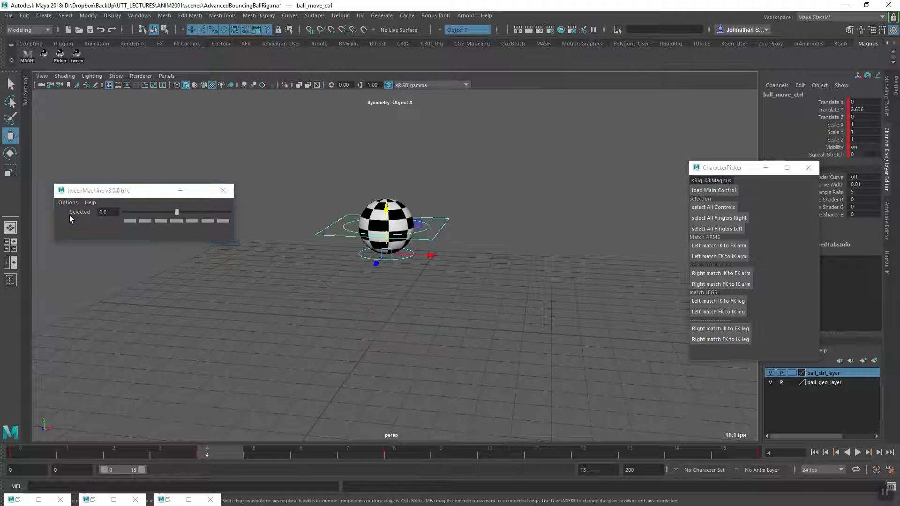
Step through the keys at frames 0, 4 and 8 to compare the ball's breakdown height with its neighbouring poses.
alt+drag(374, 389, 385, 313)
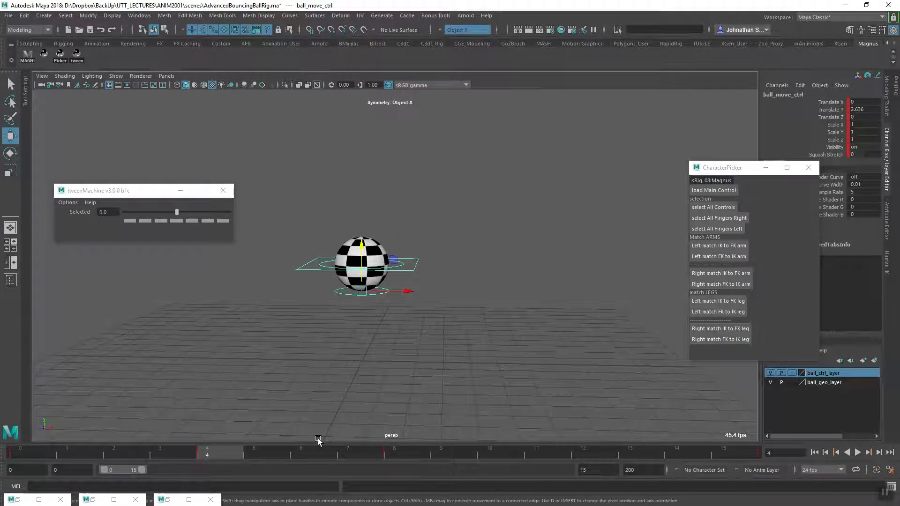
key(alt+shift+v)
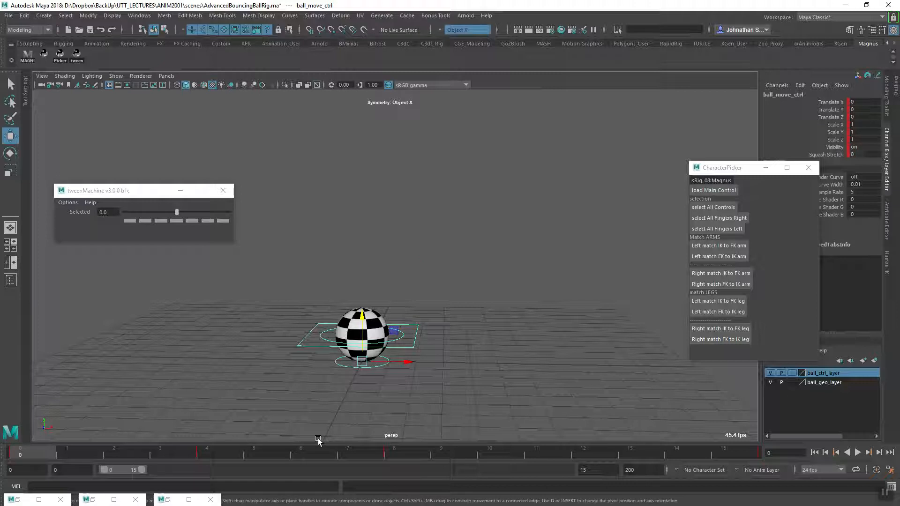
click(393, 451)
click(214, 455)
alt+drag(367, 295, 361, 357)
alt+right_drag(361, 358, 275, 380)
key(period)
key(comma)
key(comma)
key(period)
key(period)
key(comma)
key(comma)
key(period)
key(period)
key(period)
key(period)
key(period)
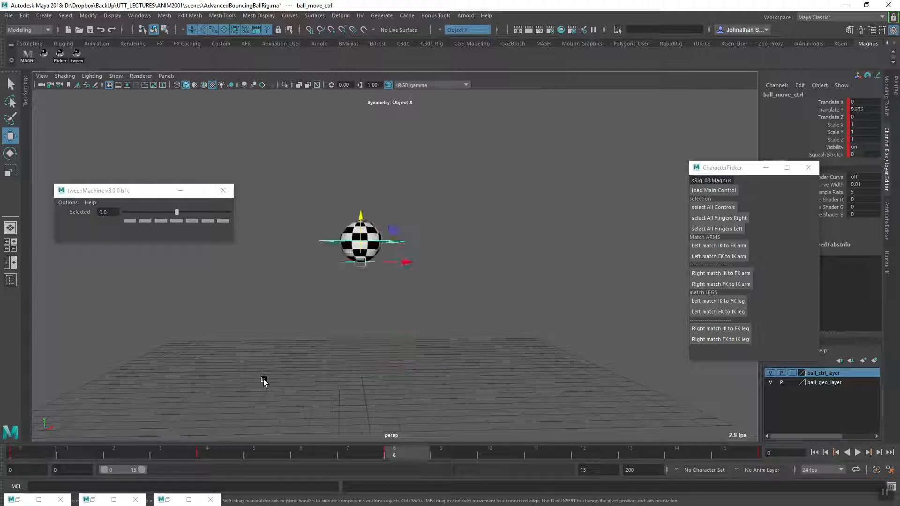
key(comma)
key(comma)
key(period)
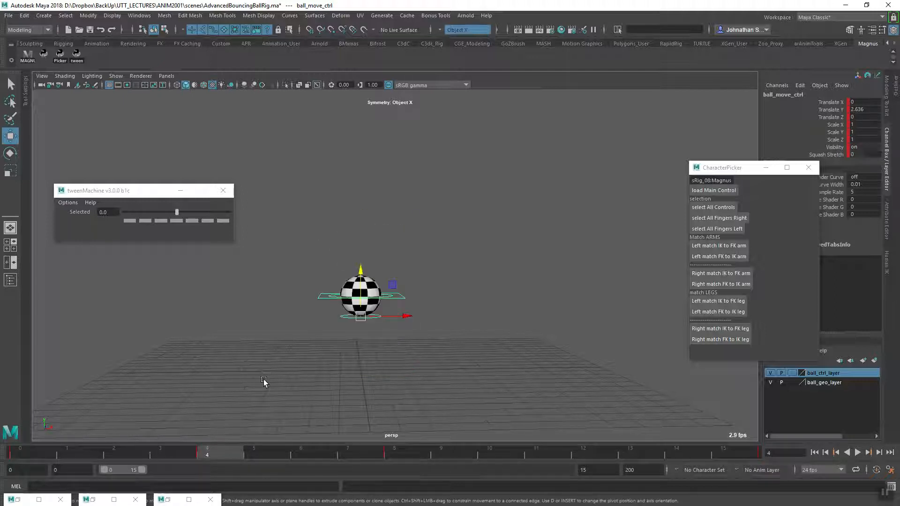
alt+drag(363, 357, 346, 385)
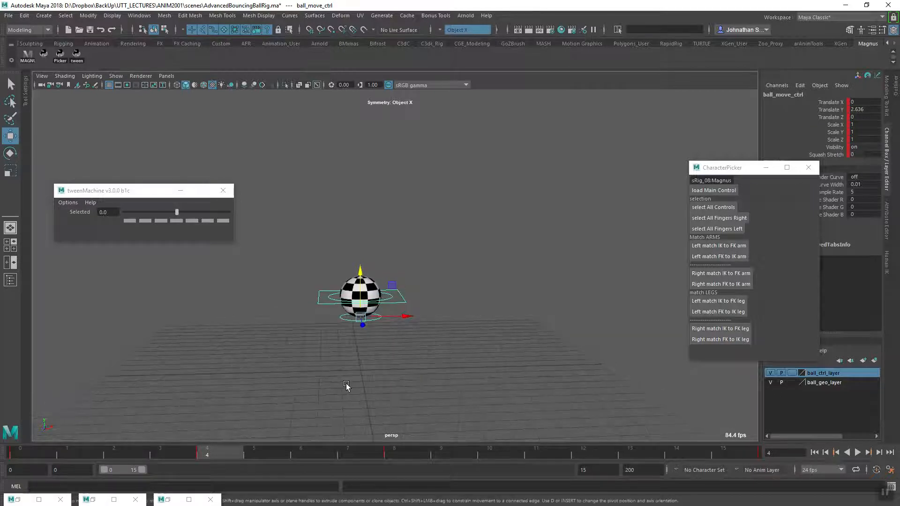
key(comma)
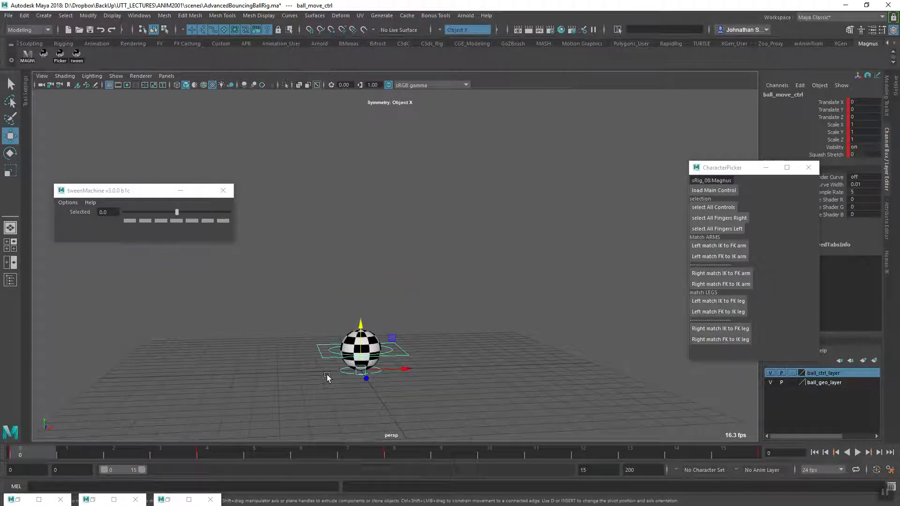
click(395, 454)
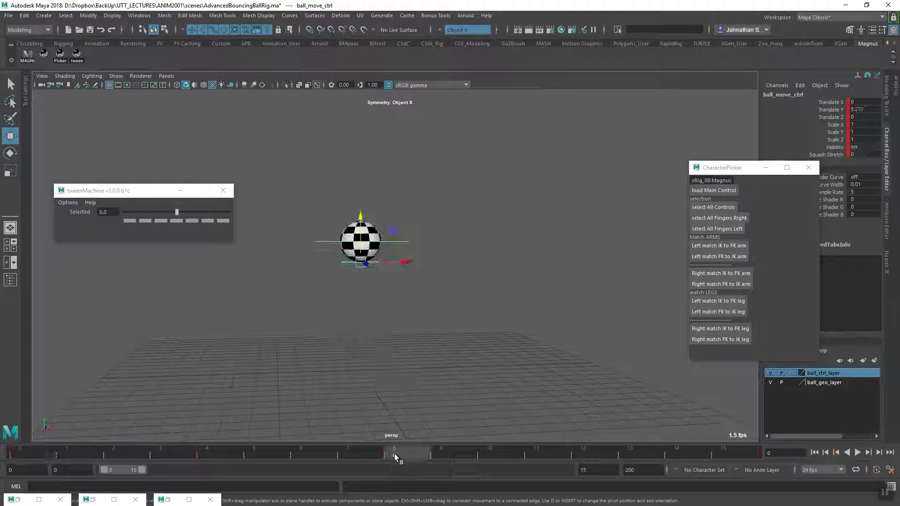
click(208, 454)
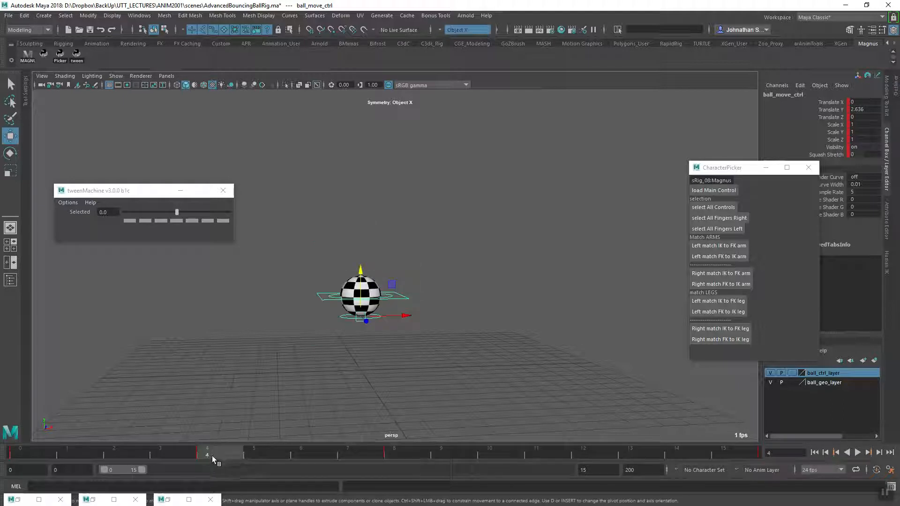
click(388, 457)
click(201, 455)
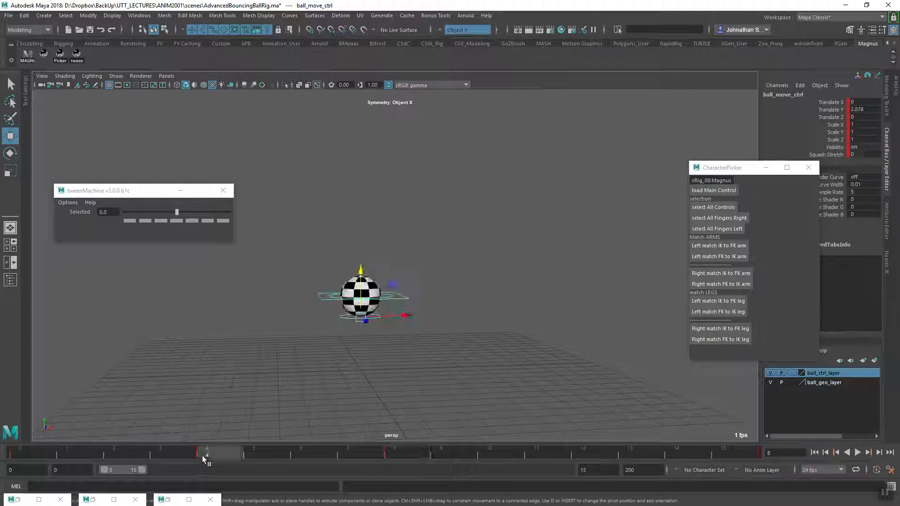
At frame 4, set the tweenMachine Selected value to 100 and compare the ball's pose with frame 8.
alt+middle_drag(167, 311, 136, 296)
drag(112, 211, 54, 224)
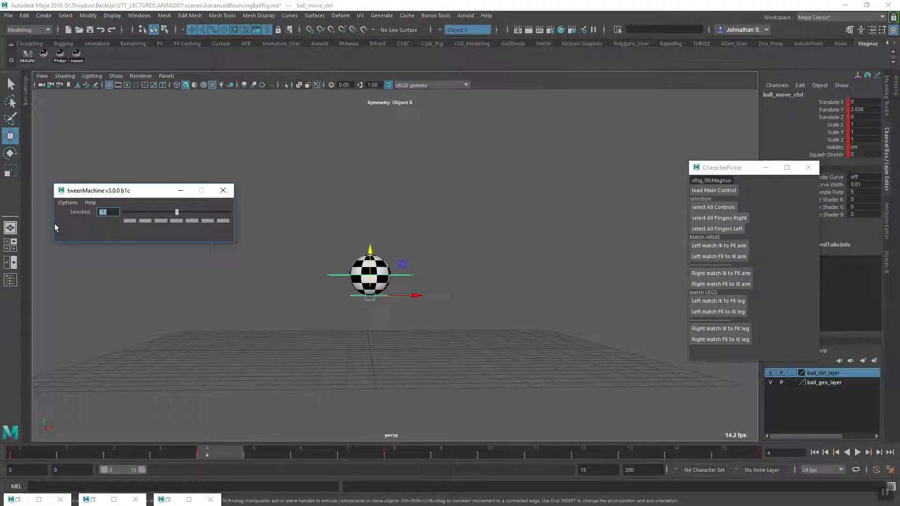
text(100)
key(Return)
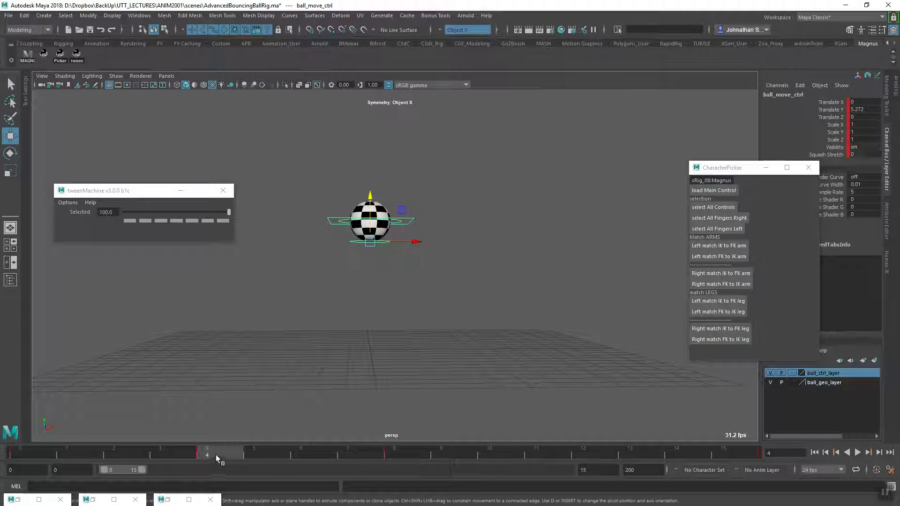
click(395, 455)
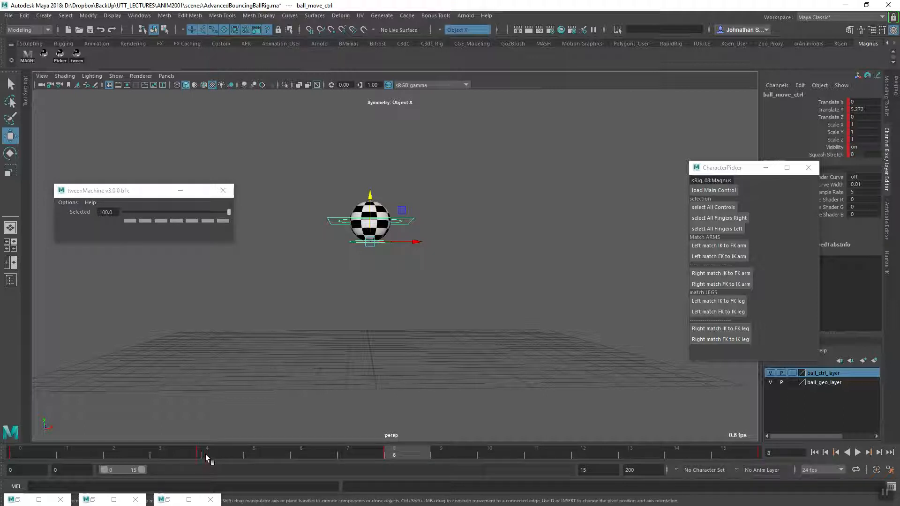
click(204, 454)
click(400, 454)
click(219, 454)
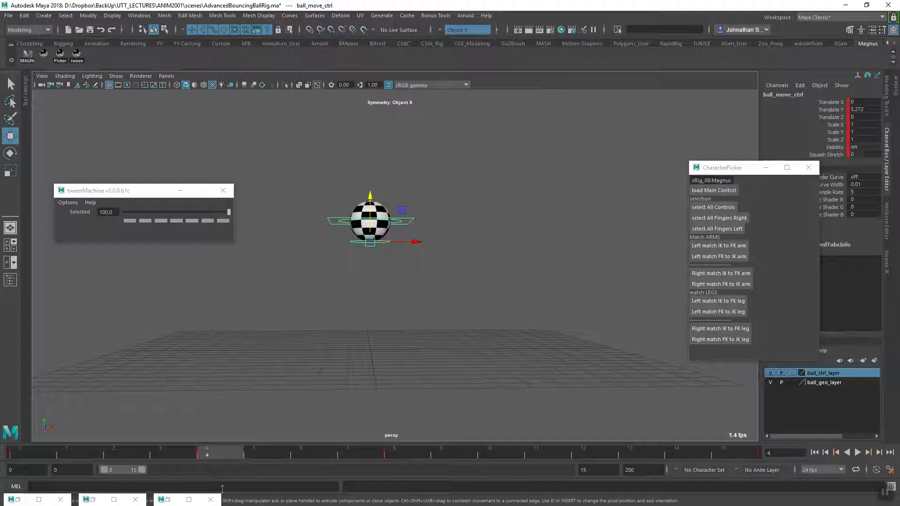
At frame 4, set the tweenMachine Selected value to -100 and compare the ball's pose with frame 0.
click(115, 213)
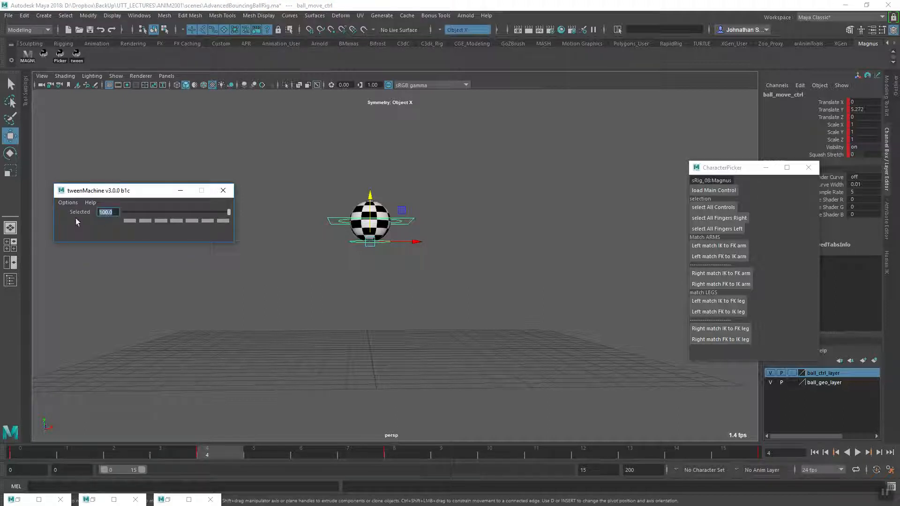
text(-100)
key(Return)
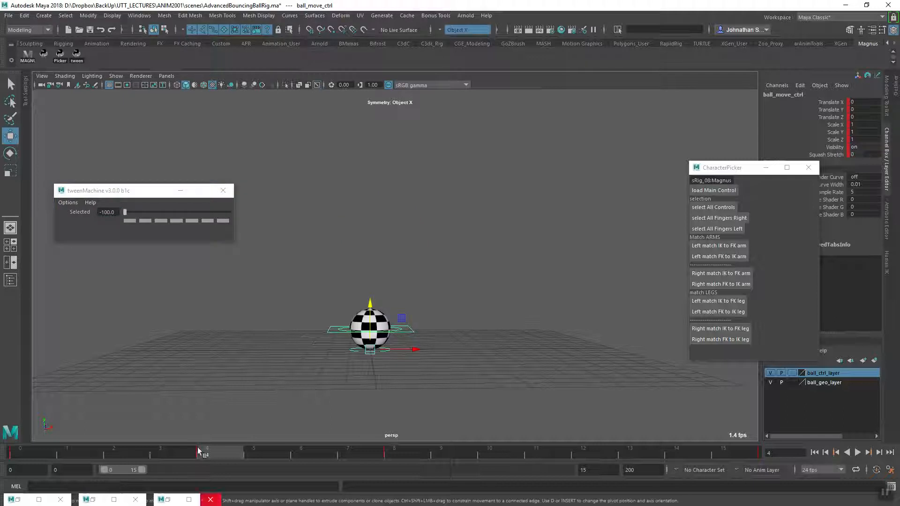
click(27, 451)
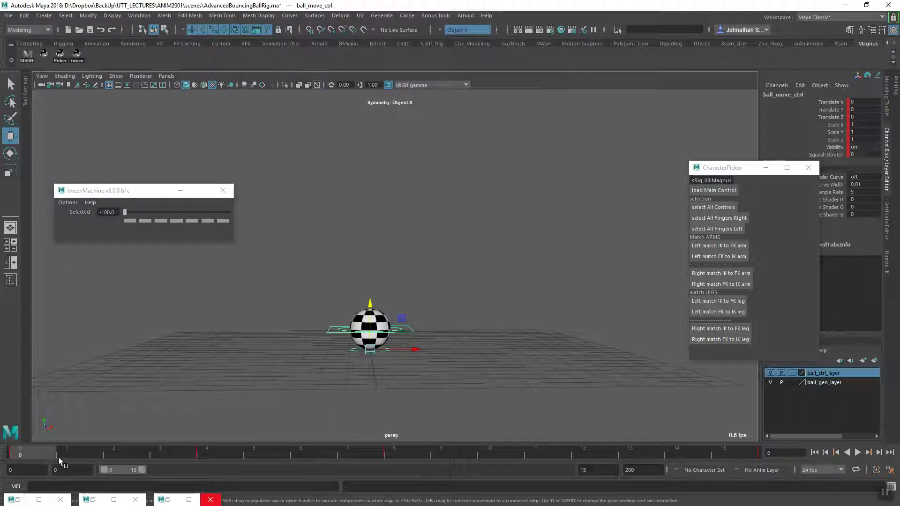
At frame 4, reset the ball's tweenMachine Selected value to 0, and set it to 50.
click(201, 457)
click(82, 215)
key(Return)
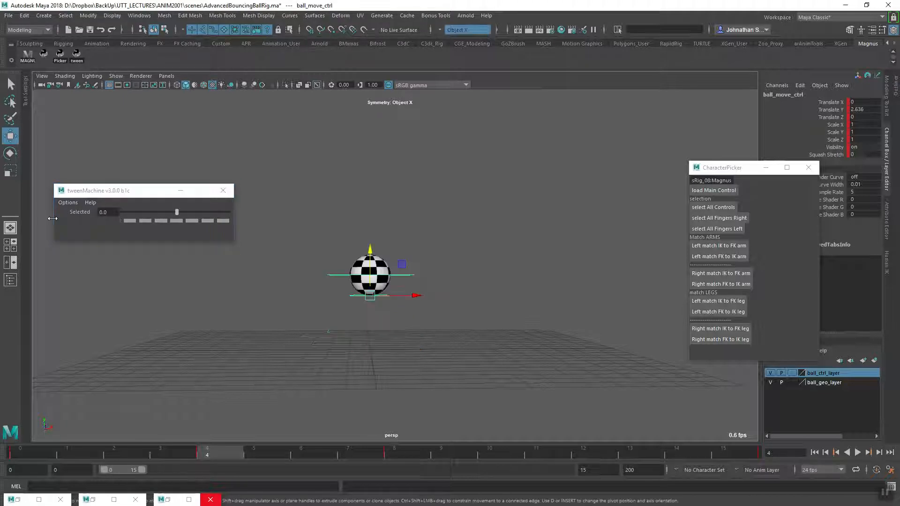
click(55, 225)
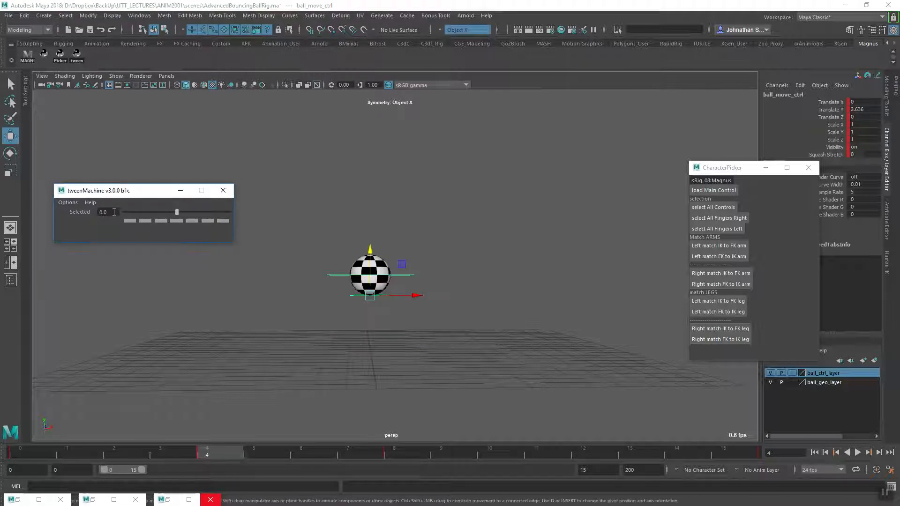
text(50)
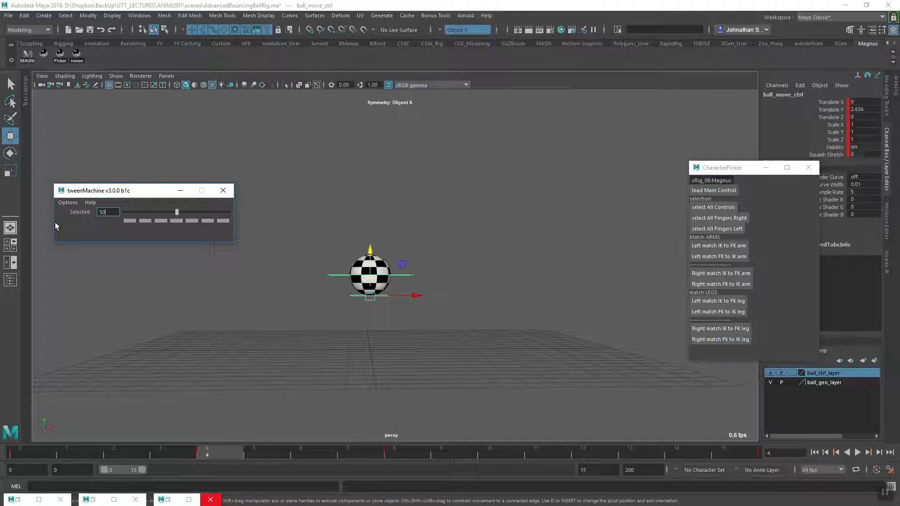
key(Return)
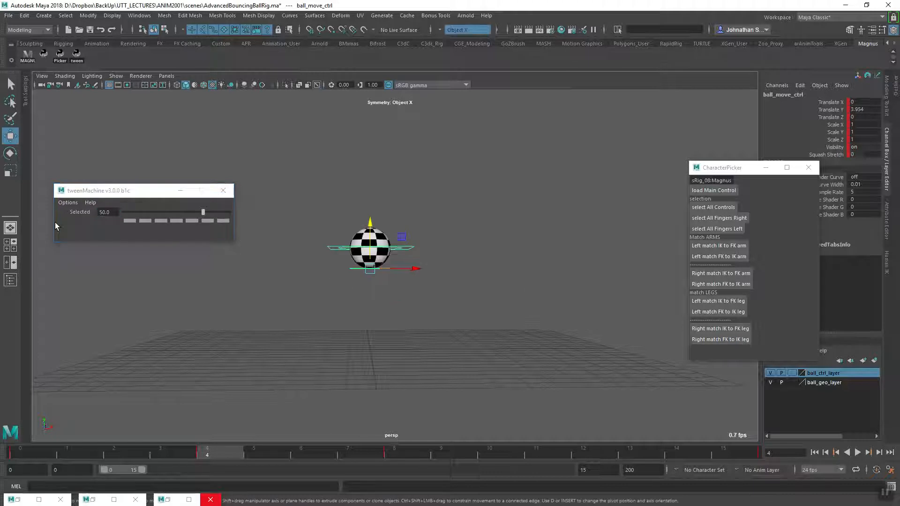
Switch repeatedly between frames 0, 4 and 8 to compare the spacing of the ball's rising poses.
click(402, 447)
click(210, 451)
click(401, 456)
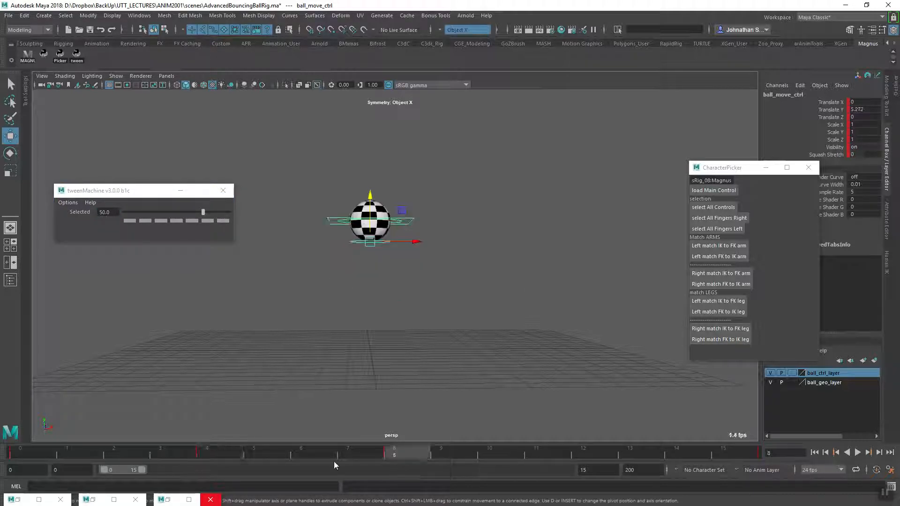
click(204, 454)
click(402, 454)
click(212, 453)
click(394, 454)
click(201, 454)
click(395, 456)
click(204, 453)
click(23, 451)
click(202, 453)
click(32, 454)
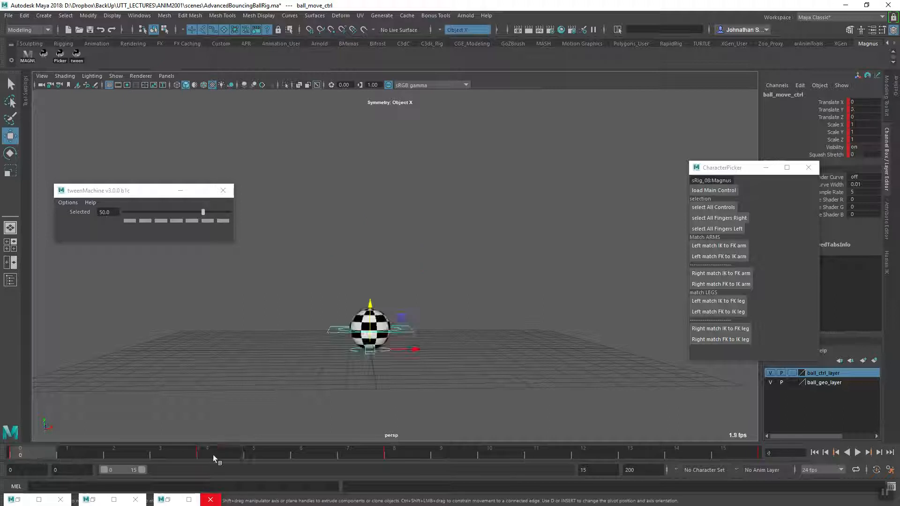
click(213, 454)
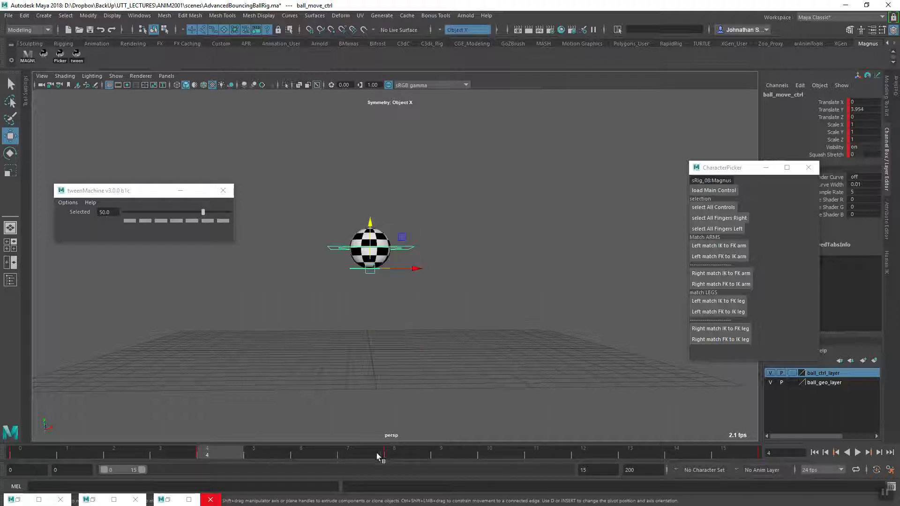
At frame 12, create a tweenMachine breakdown key for the ball with the Selected value at -50.
click(583, 452)
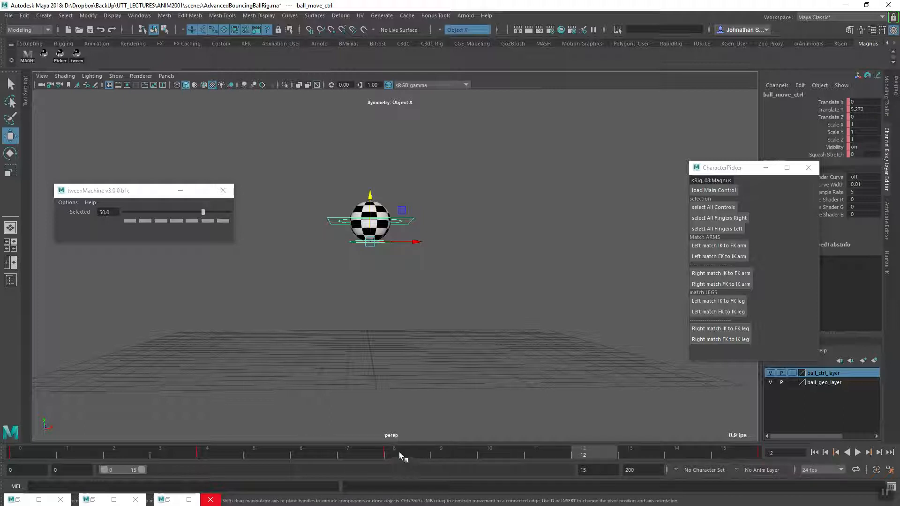
click(107, 212)
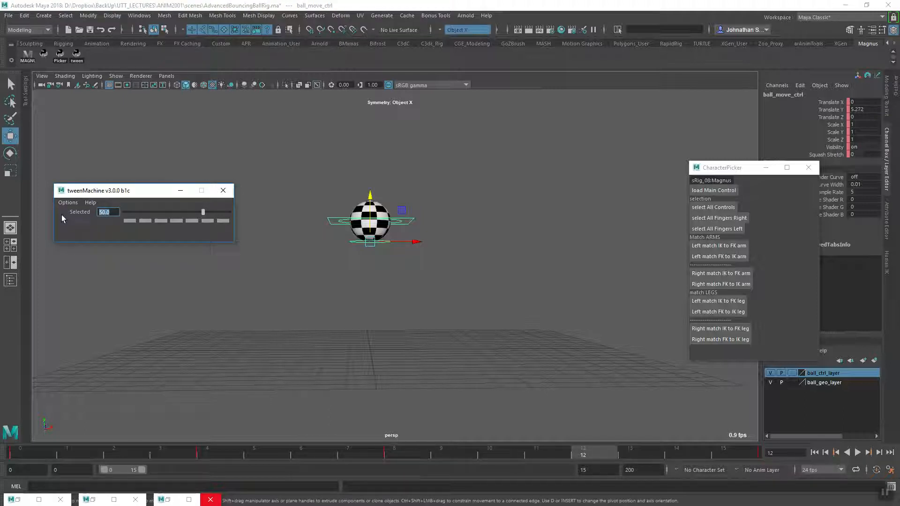
text(-50)
key(Return)
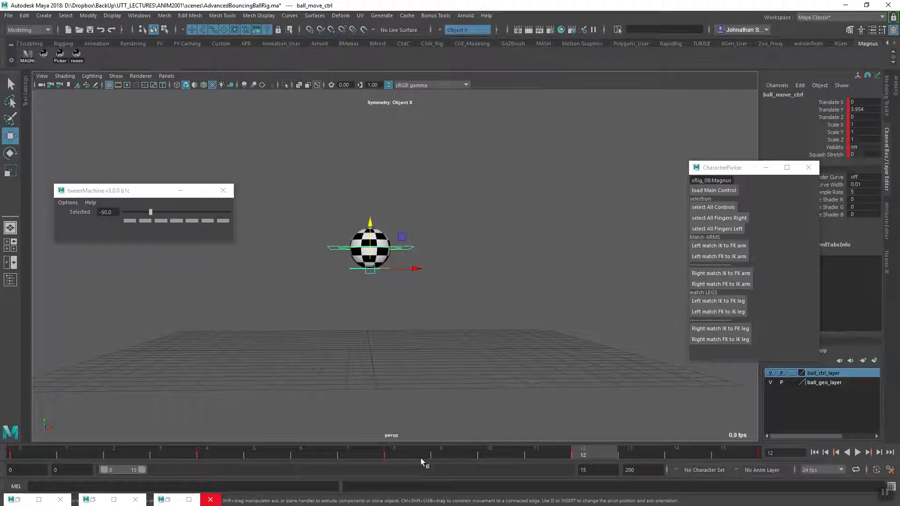
Compare the ball's poses at frames 8 and 12, and play back the bounce animation.
click(395, 455)
click(572, 453)
click(858, 453)
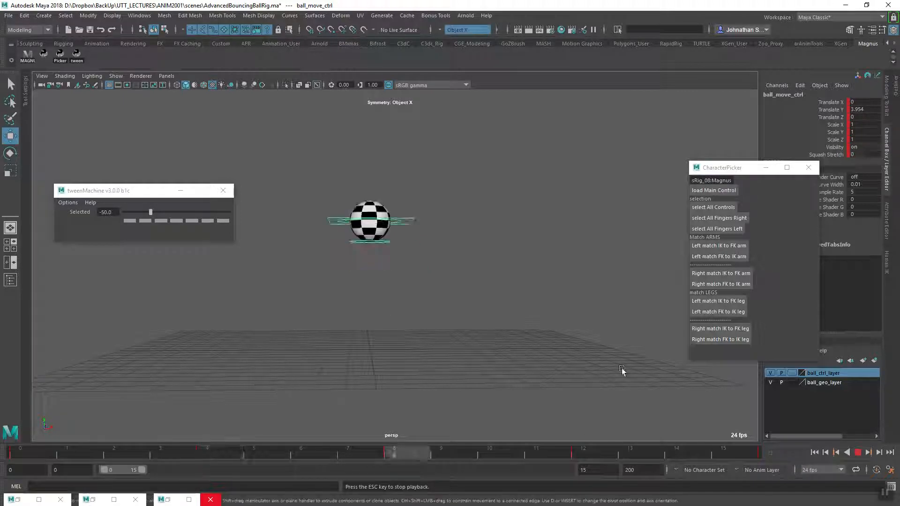
click(858, 453)
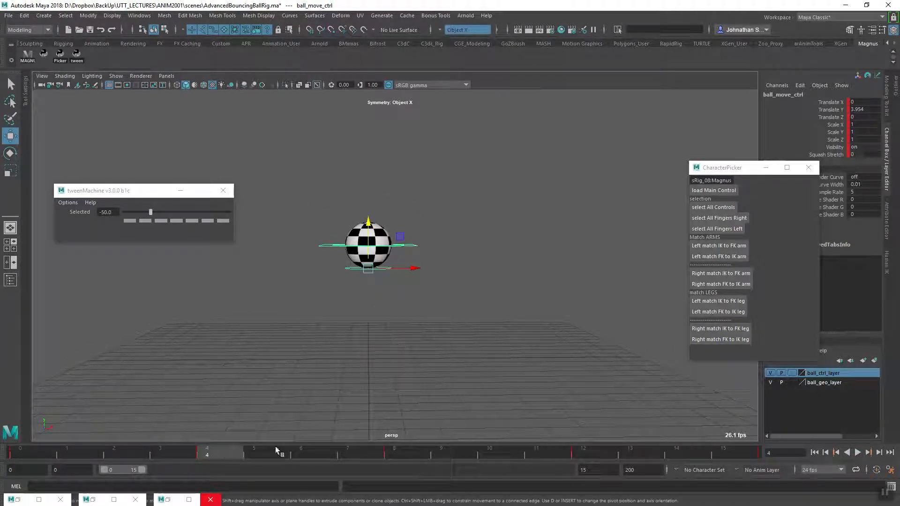
At frame 6, create a tweenMachine breakdown key for the ball with the Selected value at 50.
click(301, 454)
alt+drag(368, 359, 322, 355)
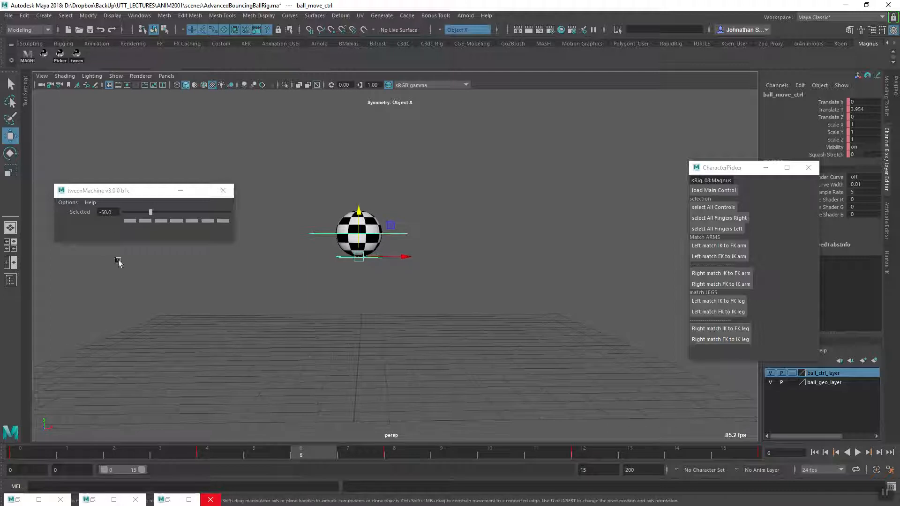
click(112, 213)
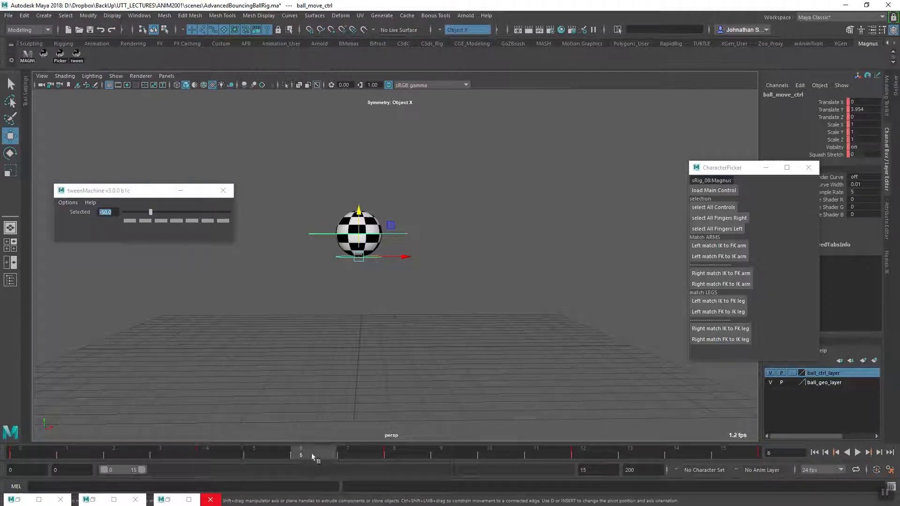
click(395, 457)
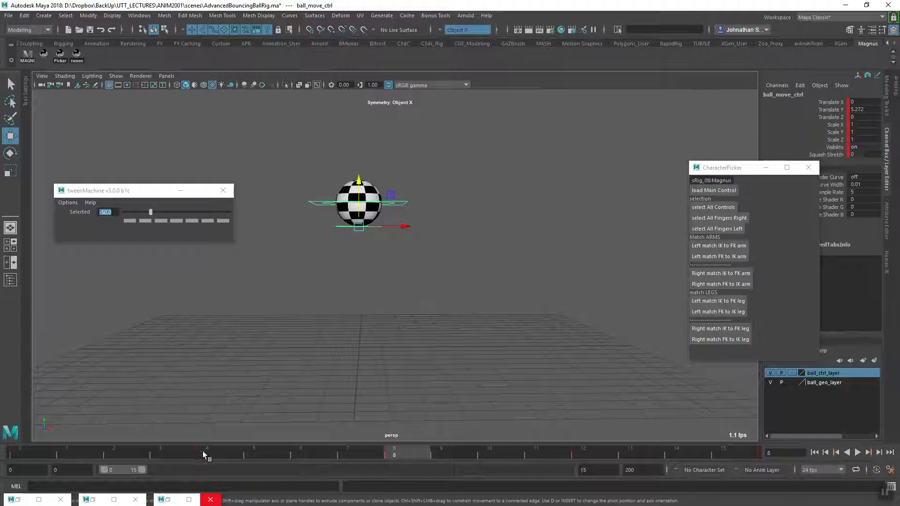
click(295, 454)
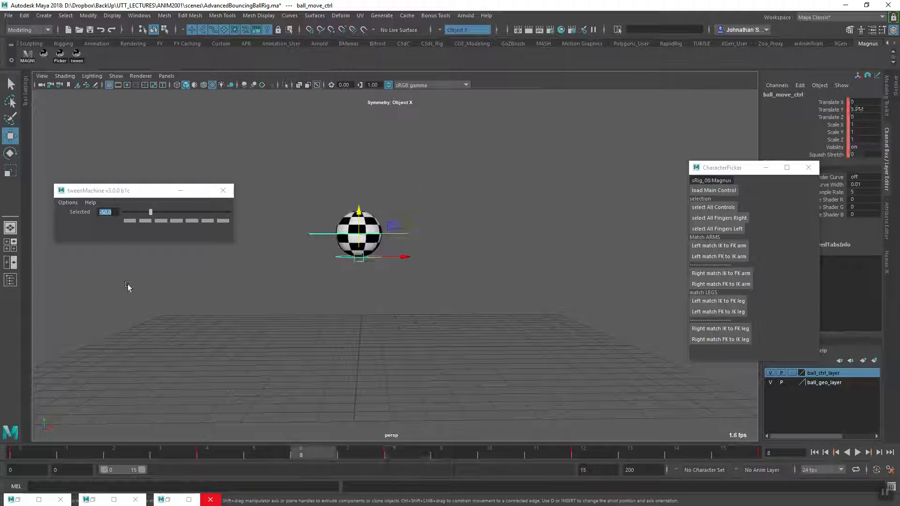
text(50)
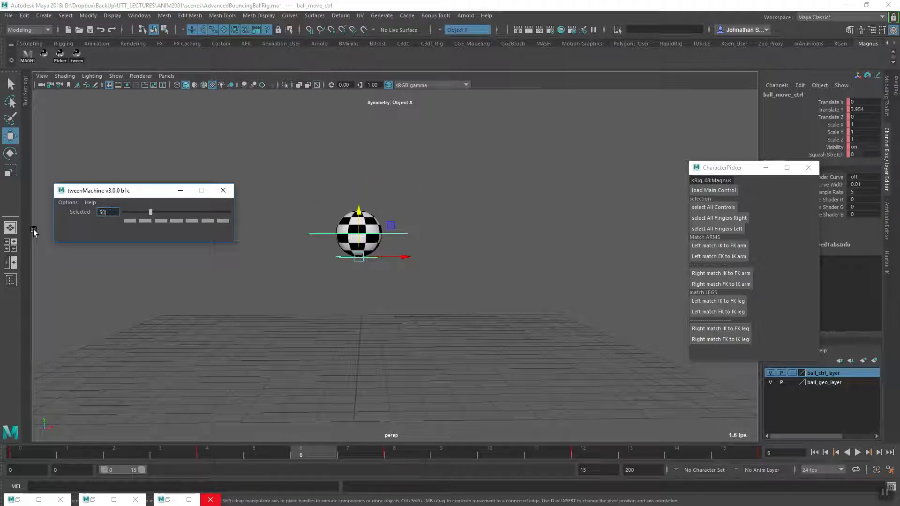
key(Return)
At frame 10, create a tweenMachine breakdown key for the ball with the Selected value at -50.
click(479, 454)
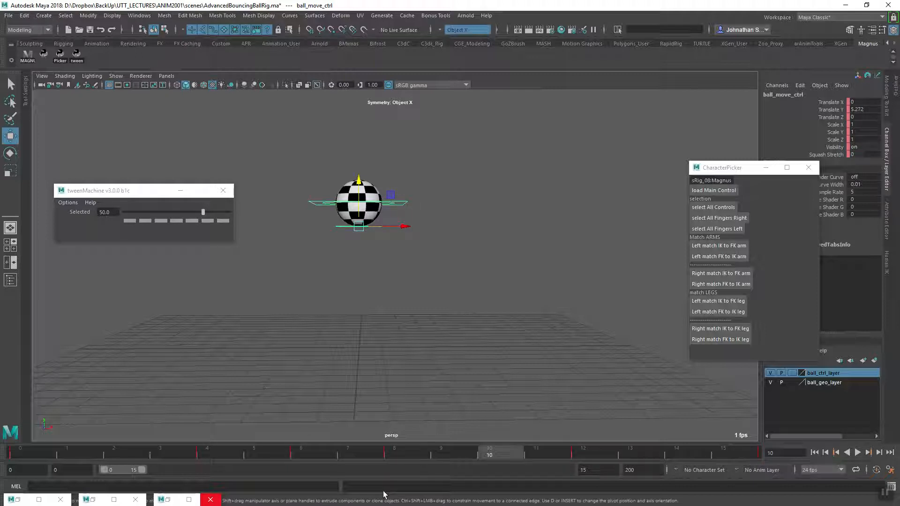
click(101, 215)
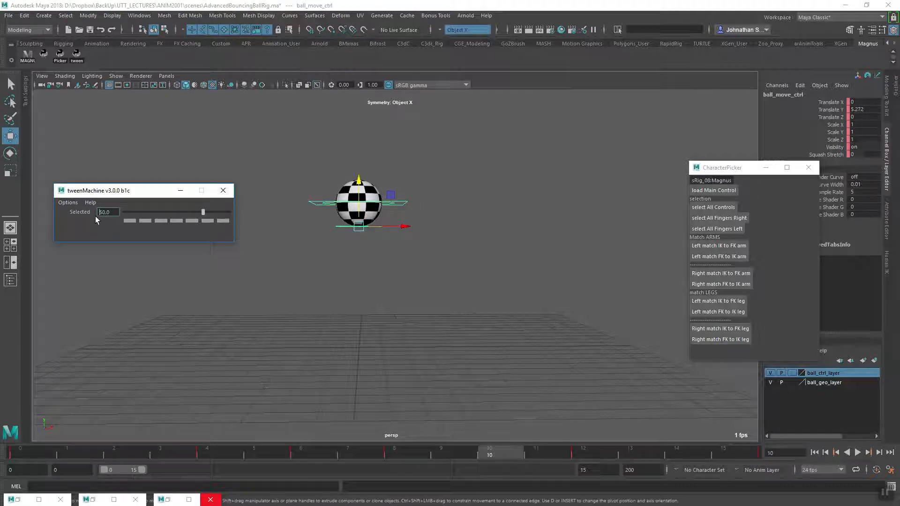
text(-)
key(Return)
Scrub the timeline and switch between frames 0 and 4 to examine the gap between those ball poses.
drag(485, 453, 210, 452)
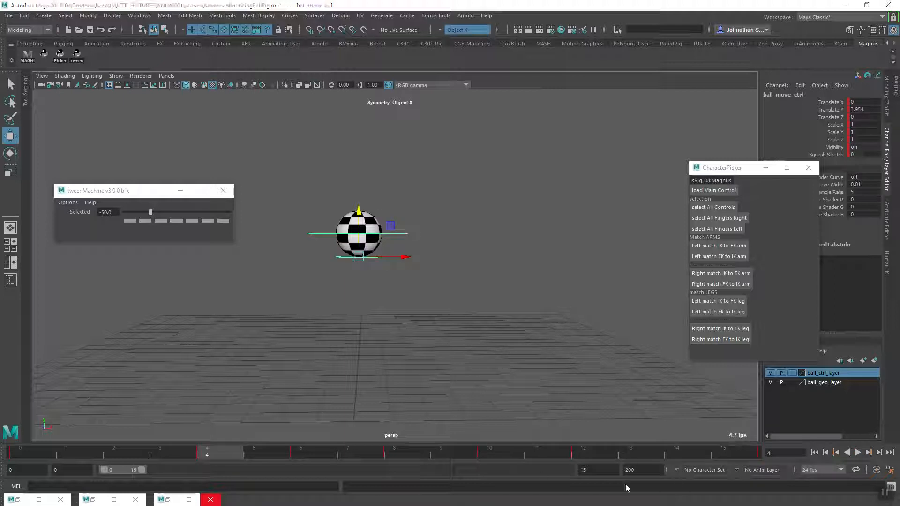
drag(140, 457, 206, 449)
click(23, 452)
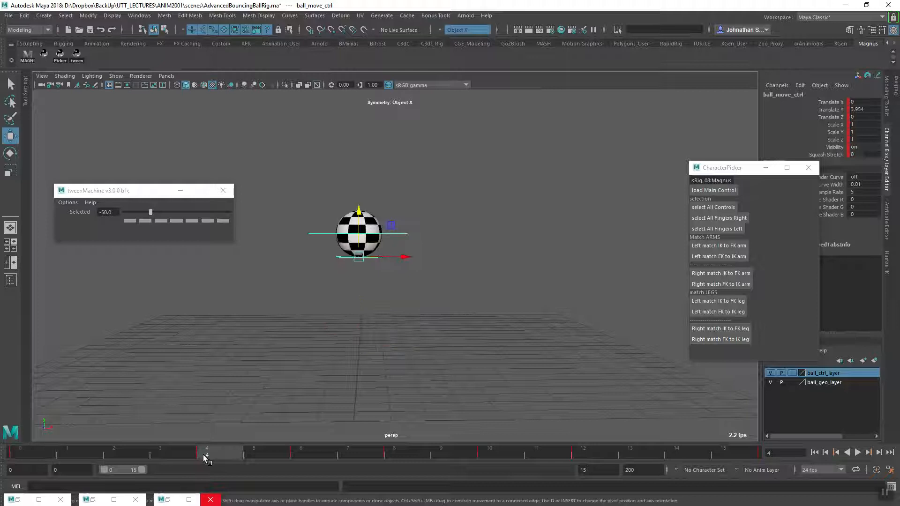
drag(35, 455, 212, 452)
click(14, 454)
click(199, 454)
click(26, 454)
click(209, 451)
click(25, 451)
At frame 2, create a tweenMachine breakdown key for the ball with the Selected value at 10, and compare it with frame 4.
click(120, 455)
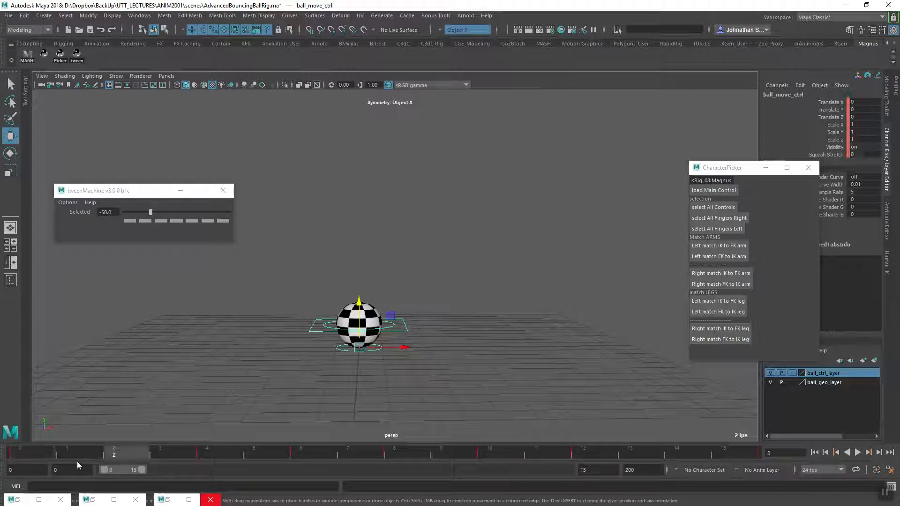
click(96, 228)
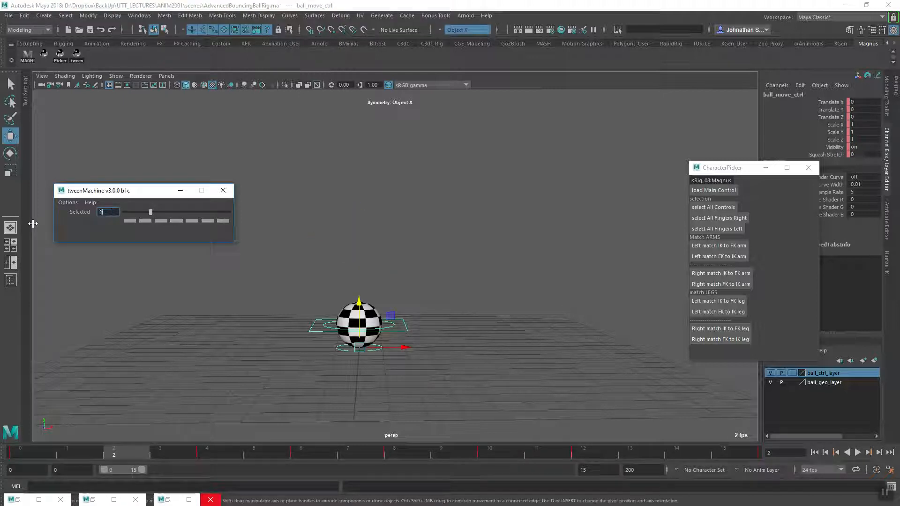
key(Return)
click(95, 213)
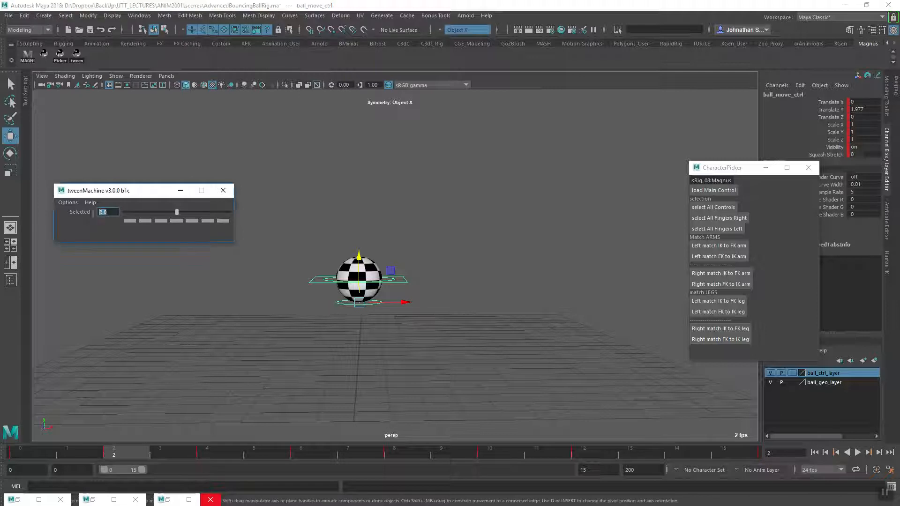
text(10)
key(Return)
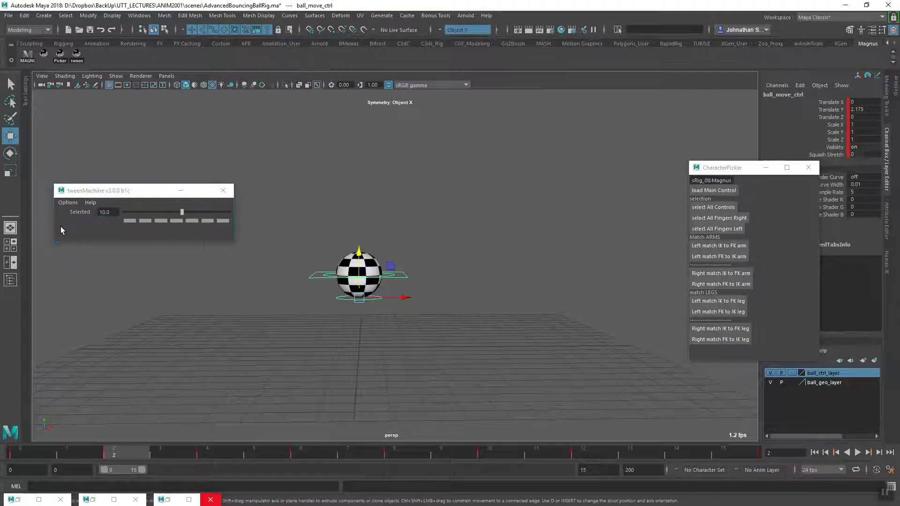
click(200, 452)
click(112, 453)
Compare the ball poses at frames 12 and 14, and create a tweenMachine breakdown key at frame 14 with the Selected value at -10.
click(674, 454)
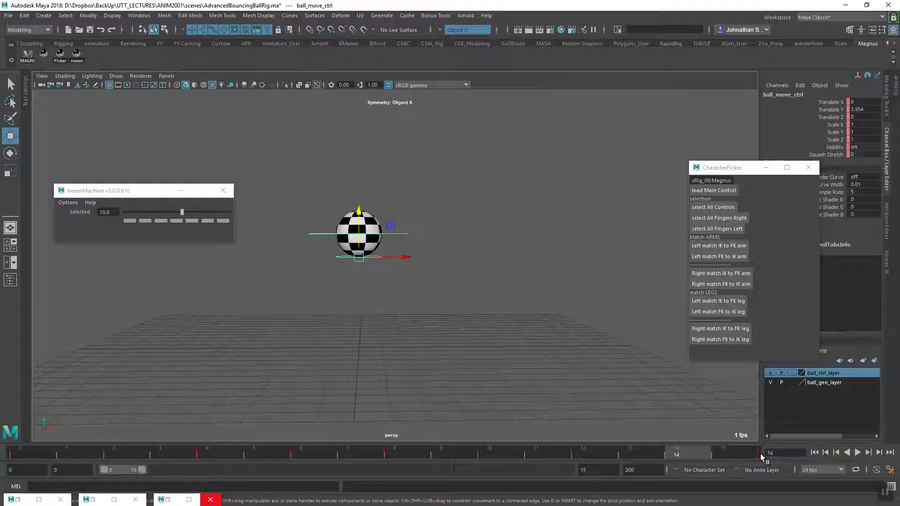
click(585, 454)
click(675, 455)
click(585, 453)
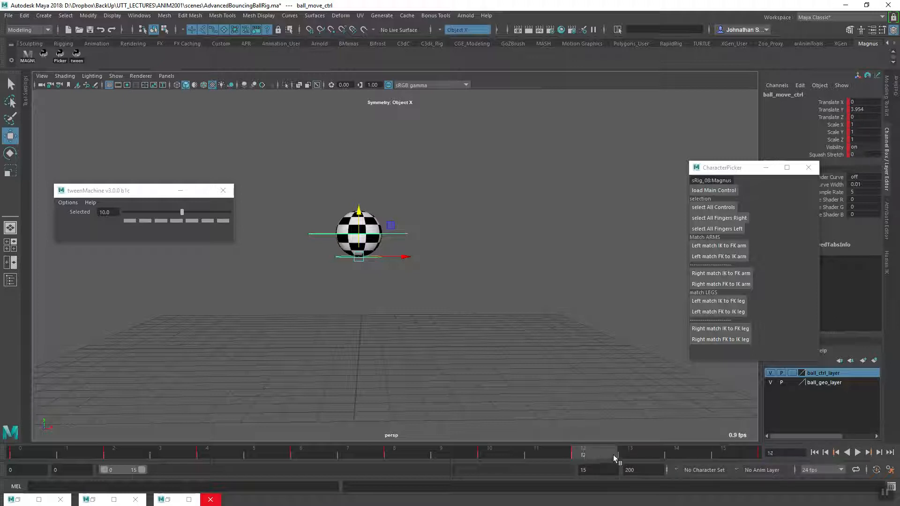
click(679, 453)
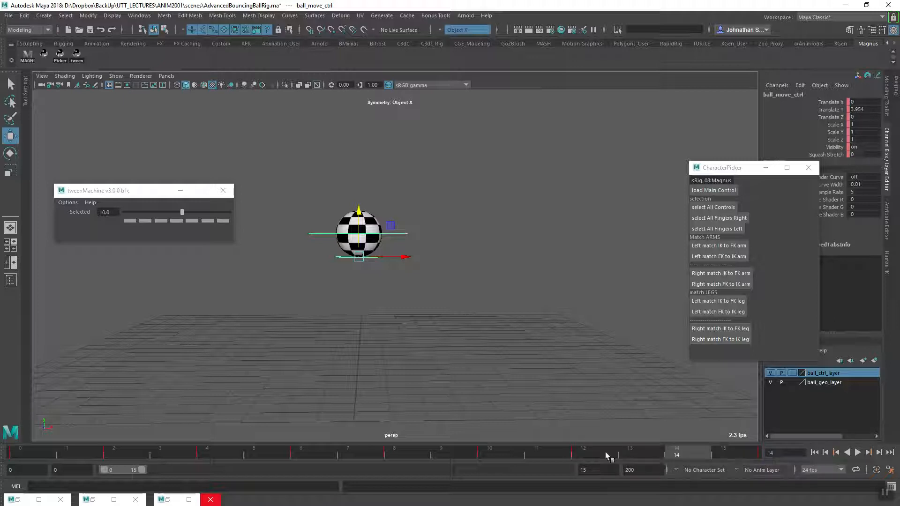
click(100, 212)
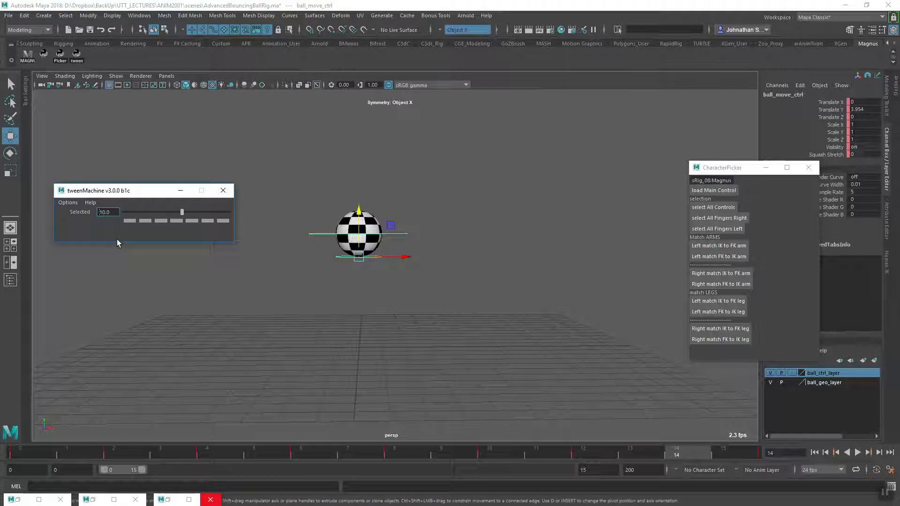
text(-)
key(Return)
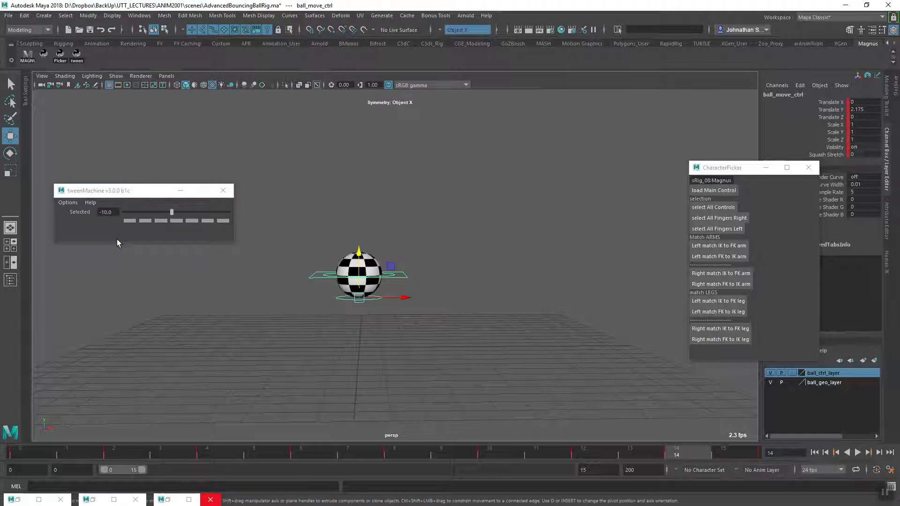
Play back and scrub the bouncing ball animation to examine its spacing from a rotated perspective view.
key(alt+v)
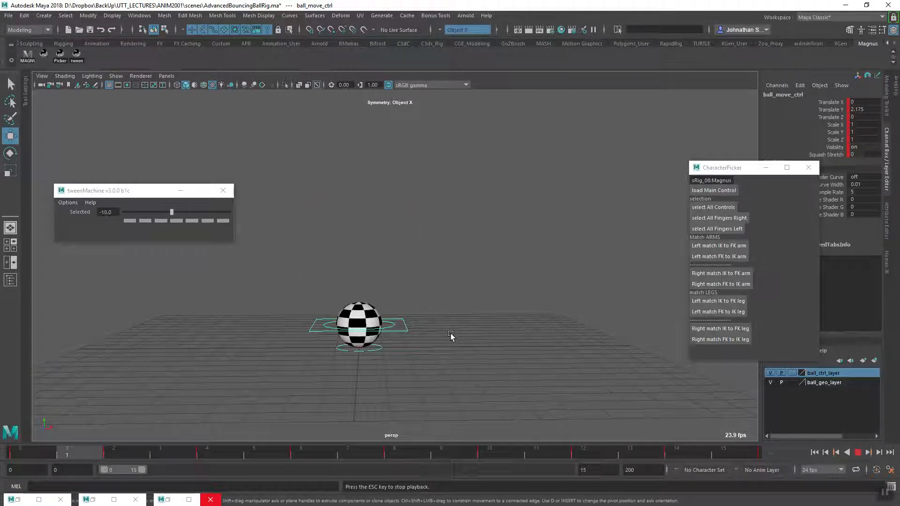
alt+drag(420, 363, 384, 395)
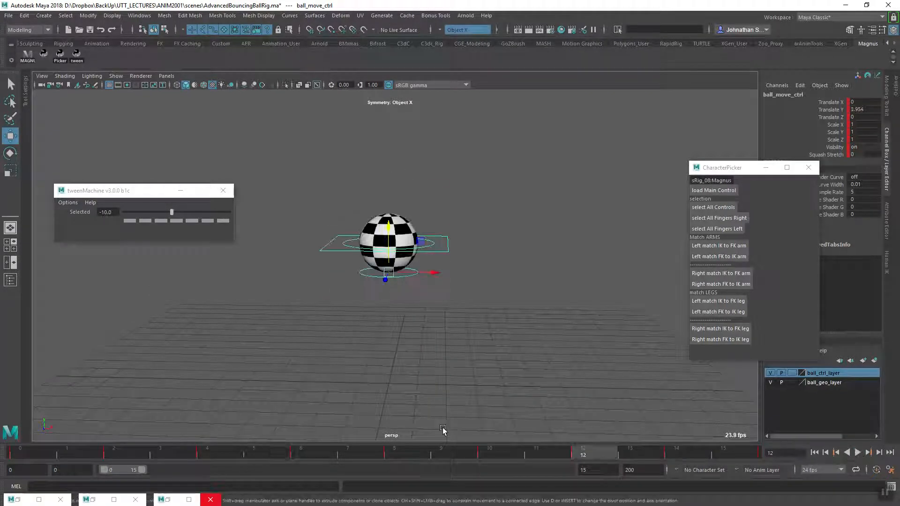
drag(127, 461, 79, 464)
drag(121, 192, 154, 186)
alt+middle_drag(492, 285, 470, 271)
alt+right_drag(469, 271, 455, 288)
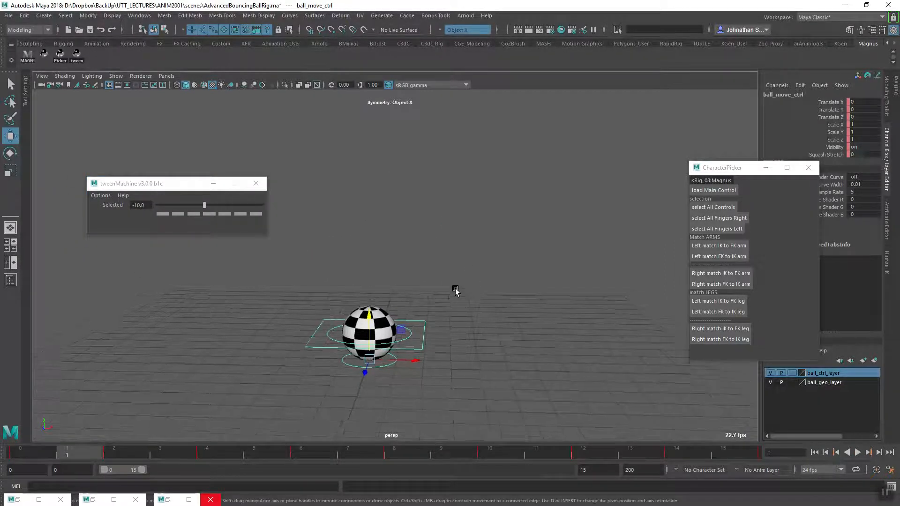
alt+middle_drag(455, 289, 460, 267)
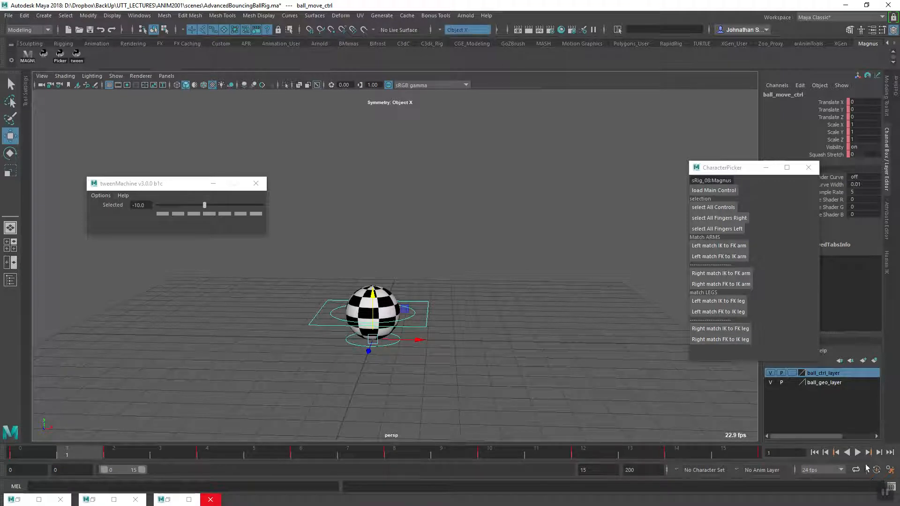
Open the MagnusTransition_Pt3.ma scene and move the tweenMachine window clear of the character.
click(884, 493)
click(8, 16)
click(31, 38)
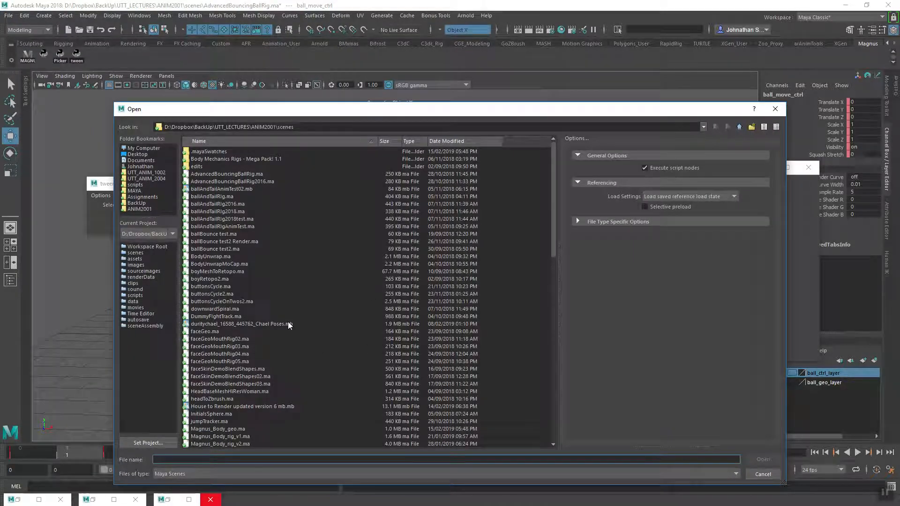
drag(553, 232, 547, 424)
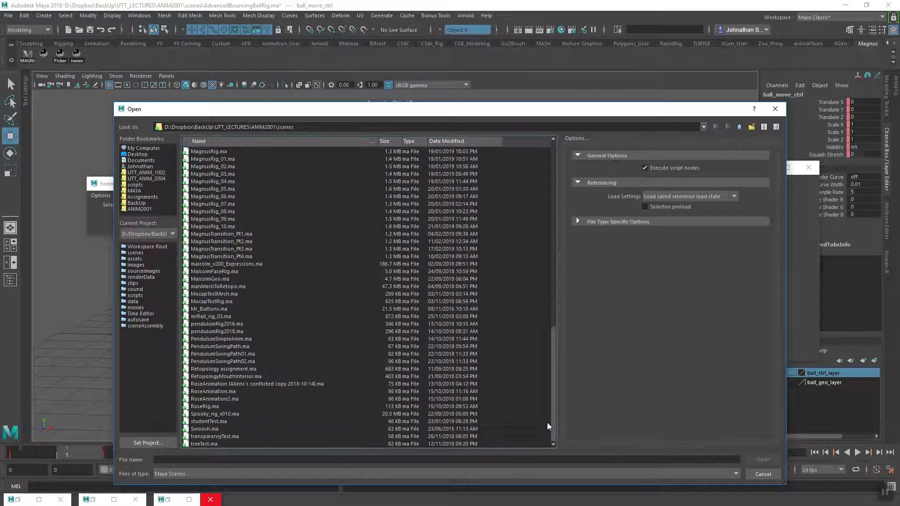
click(225, 256)
click(763, 459)
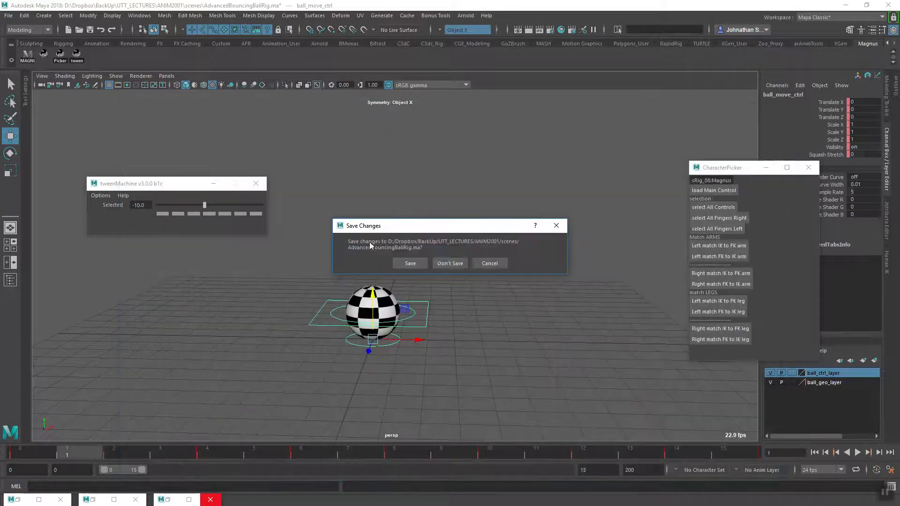
click(450, 263)
click(417, 264)
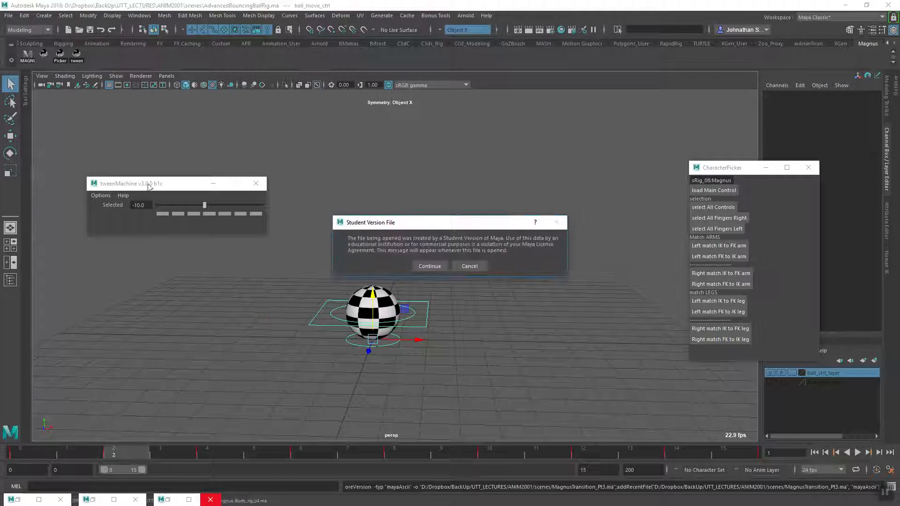
click(427, 264)
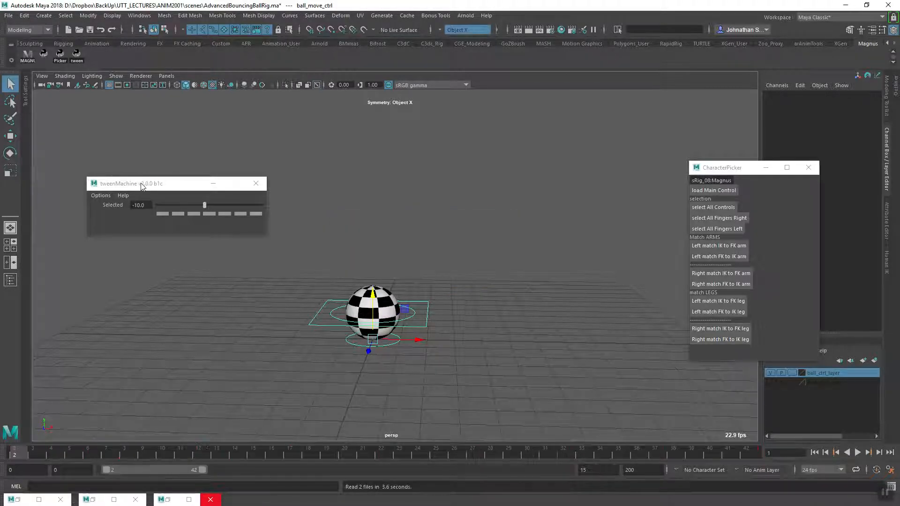
drag(142, 182, 707, 106)
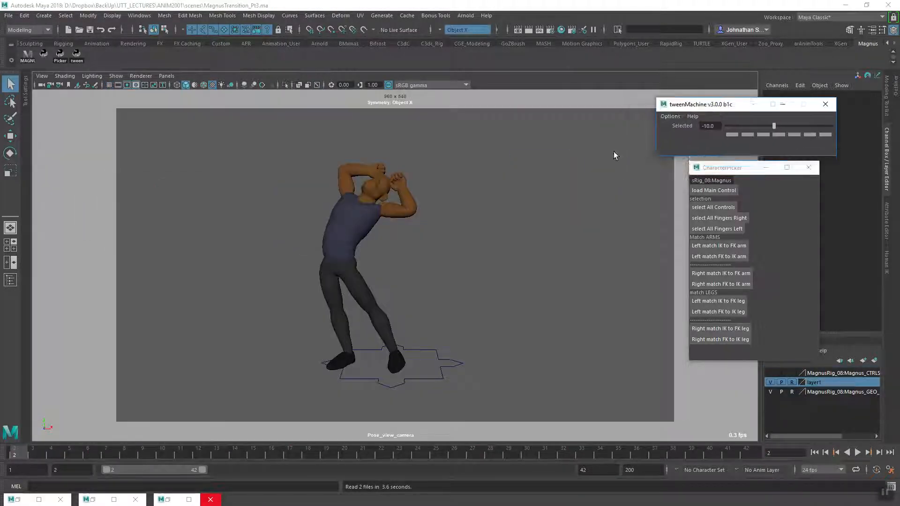
Play back the Magnus character animation and scrub the early frames up to frame 13 to review the pose change.
click(857, 452)
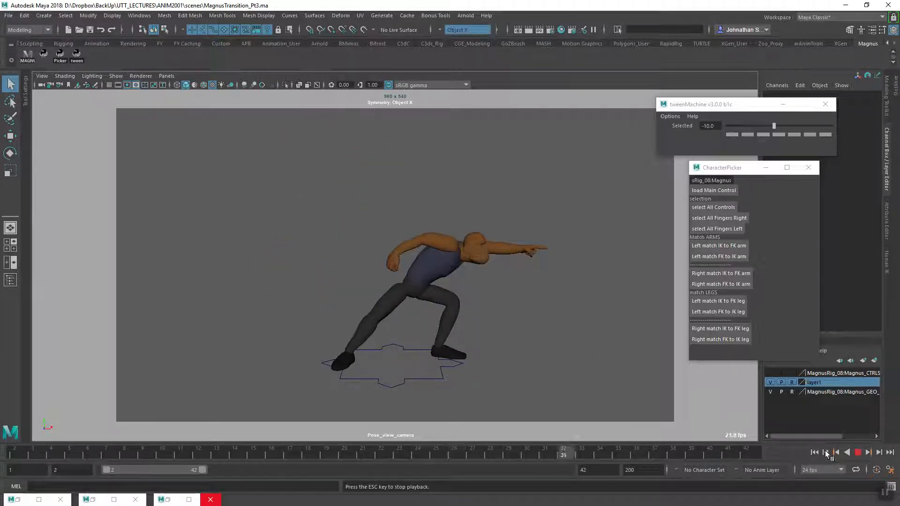
key(Escape)
drag(173, 449, 133, 453)
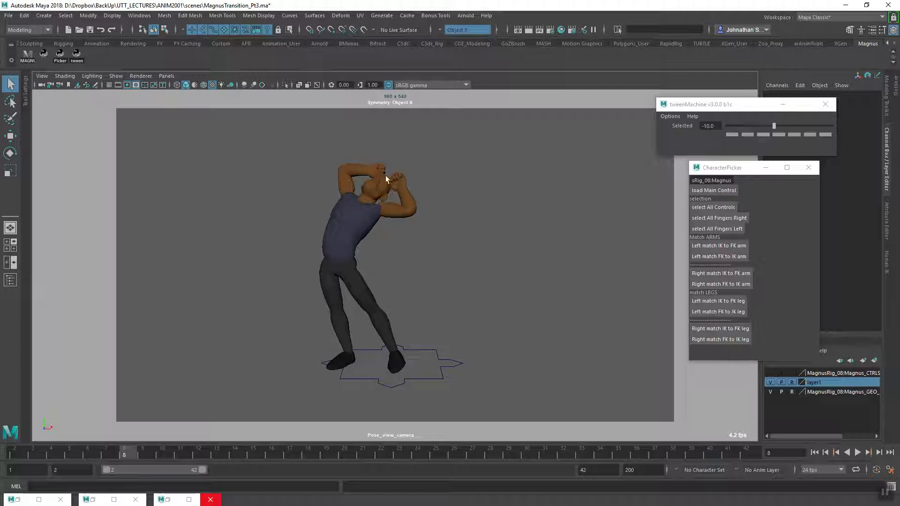
key(alt+v)
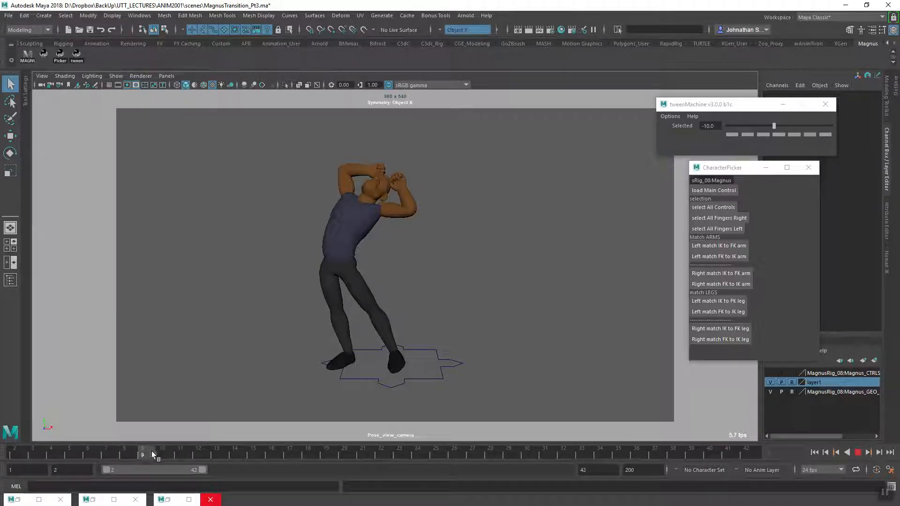
mouse_move(207, 448)
mouse_down()
mouse_move(135, 447)
mouse_move(253, 445)
mouse_move(218, 453)
mouse_up()
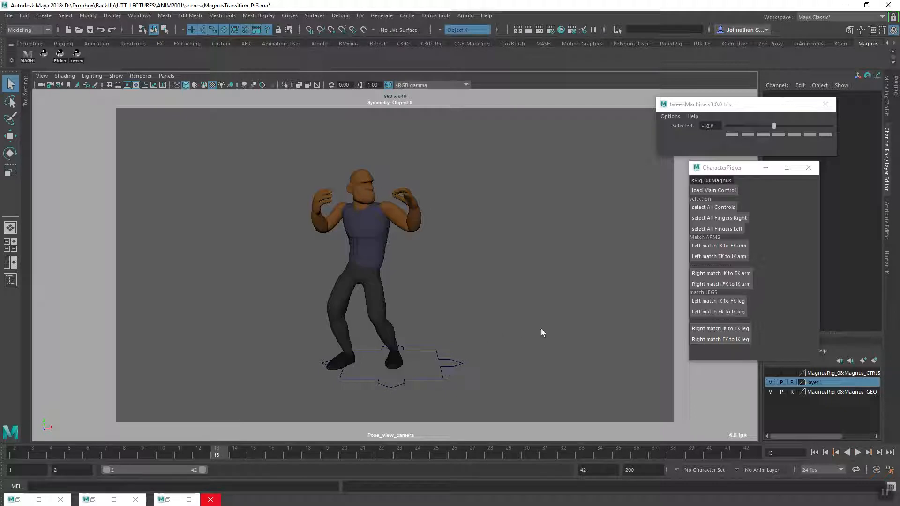
Select all controls of the Magnus rig and compare the character's poses at frames 8 and 12.
click(721, 207)
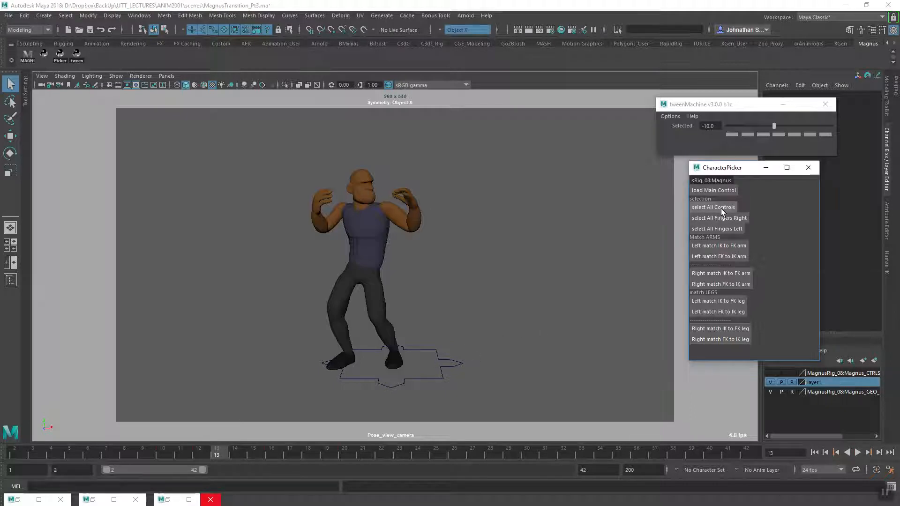
click(229, 455)
click(198, 453)
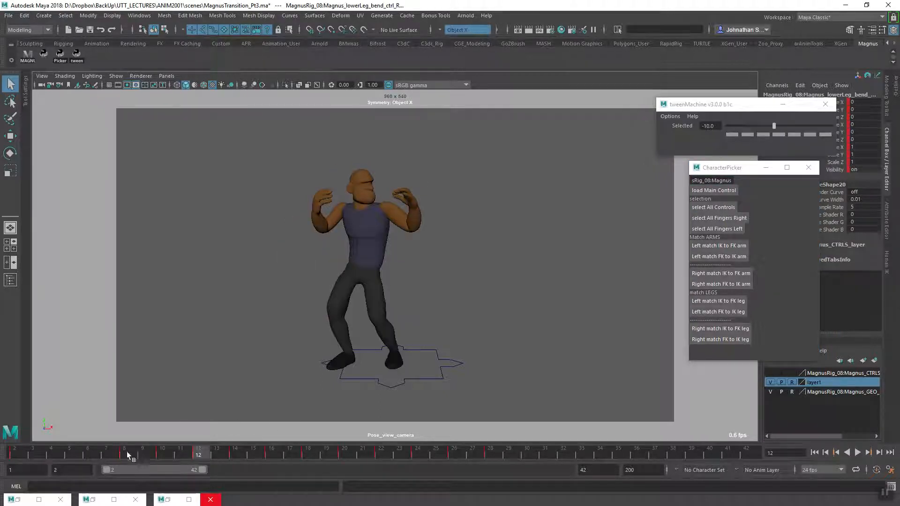
click(131, 455)
click(195, 455)
click(124, 453)
click(200, 455)
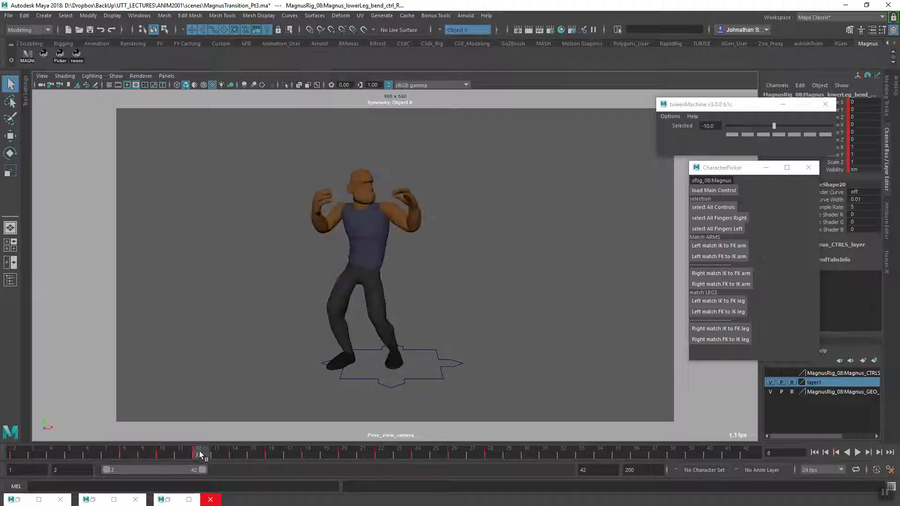
click(231, 452)
drag(196, 452, 134, 454)
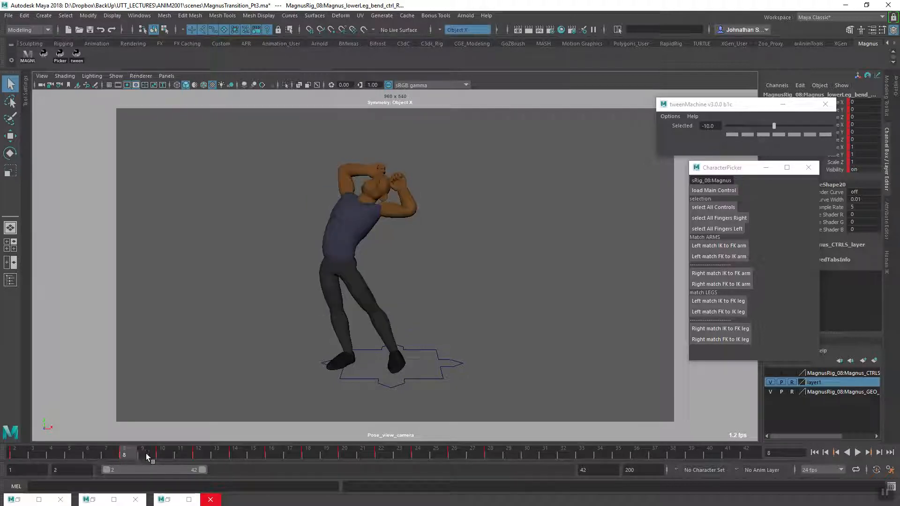
Step through the character's main poses at frames 8, 12, 16 and 22.
click(271, 453)
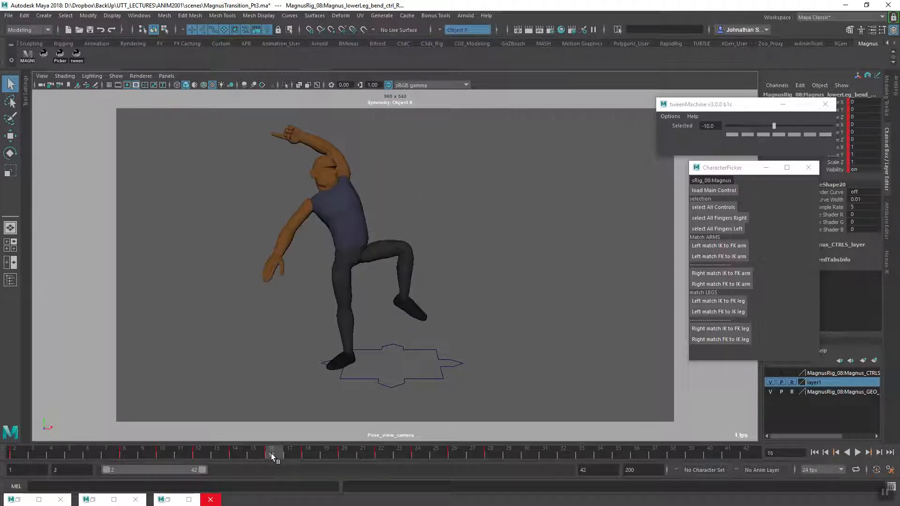
click(126, 453)
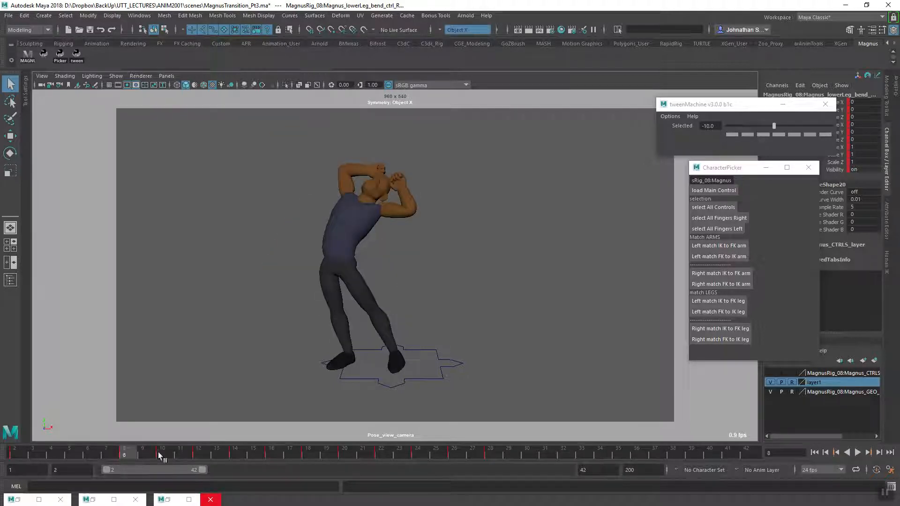
click(198, 454)
click(128, 450)
click(199, 454)
click(271, 453)
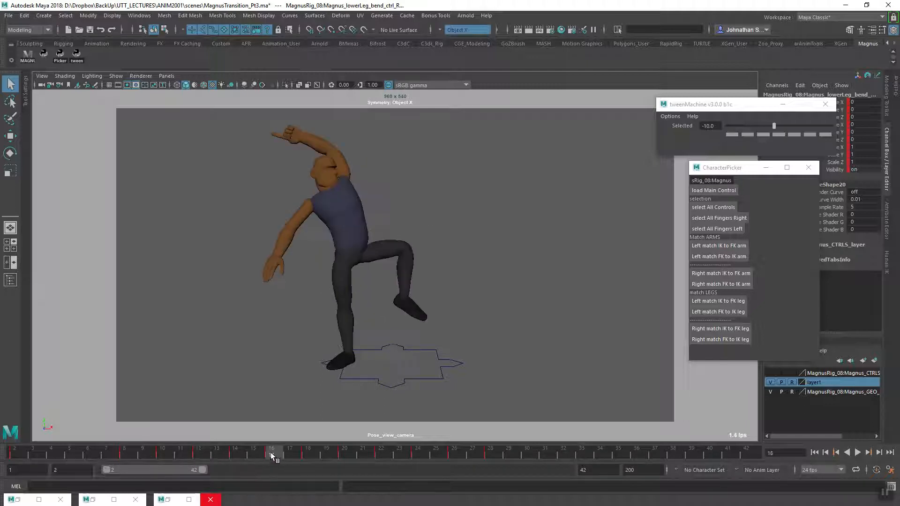
click(346, 454)
click(373, 454)
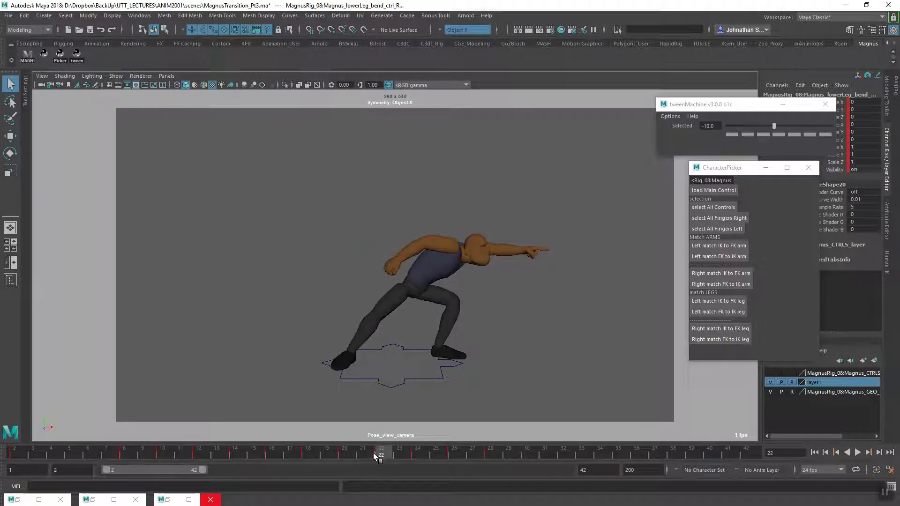
Switch between frames 16, 18 and 22 to examine how the frame 18 breakdown links the neighbouring poses.
click(271, 451)
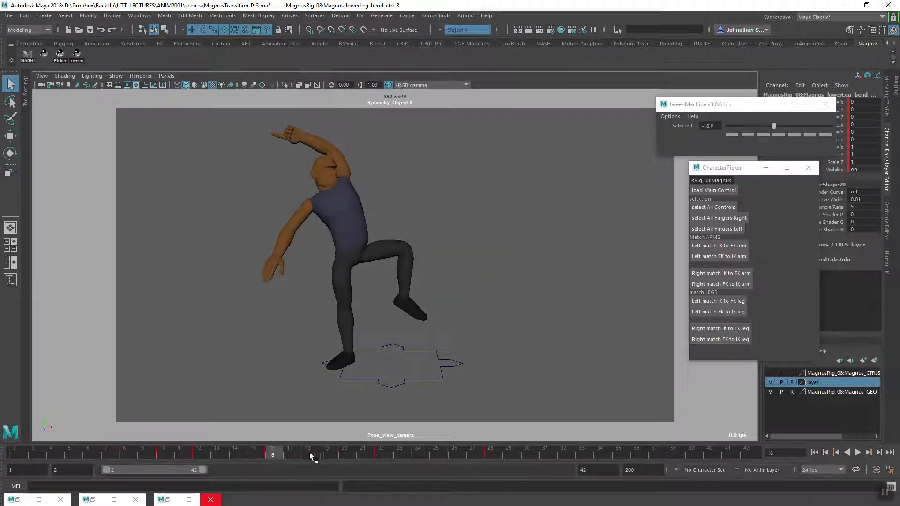
click(307, 453)
click(270, 451)
click(307, 452)
click(381, 453)
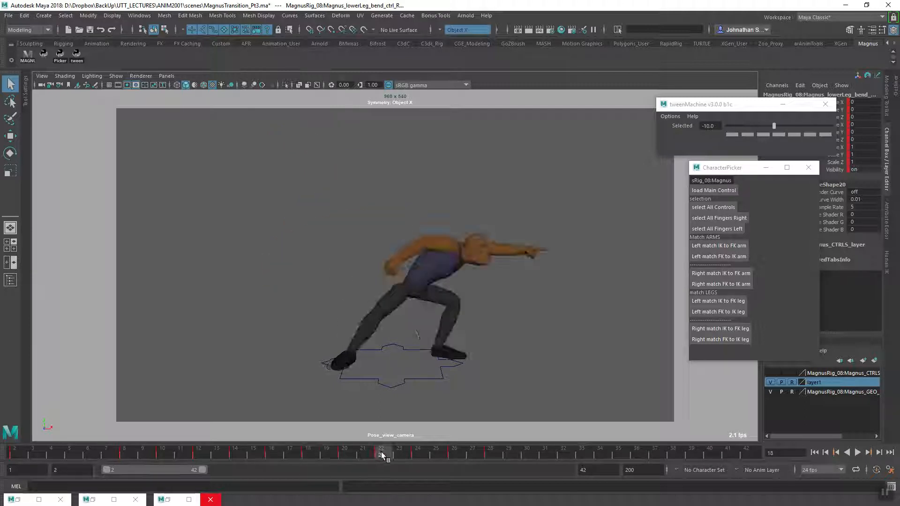
click(306, 452)
click(380, 452)
click(309, 453)
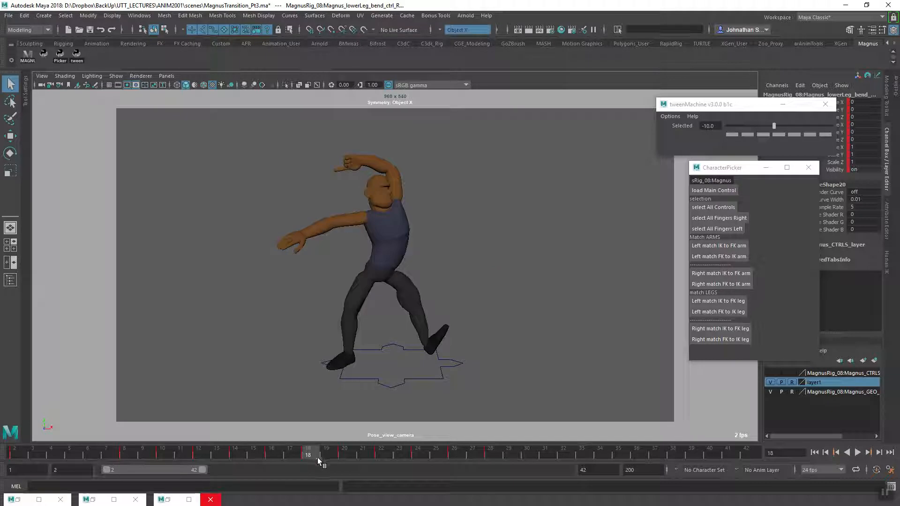
Flip repeatedly between frames 8 and 10 to examine how closely the frame 10 breakdown follows the first pose.
click(123, 451)
click(198, 452)
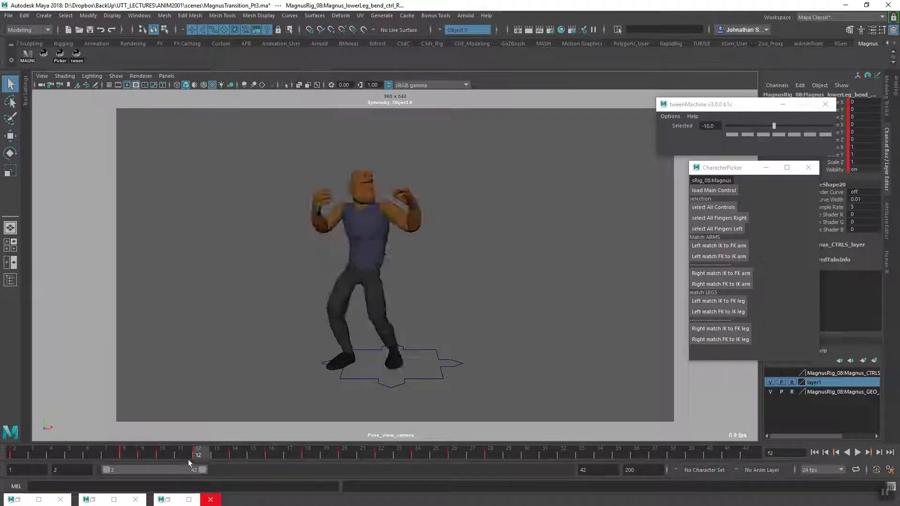
click(148, 454)
click(161, 451)
click(123, 451)
click(163, 451)
click(126, 452)
click(162, 451)
click(124, 451)
click(163, 452)
click(126, 453)
click(162, 452)
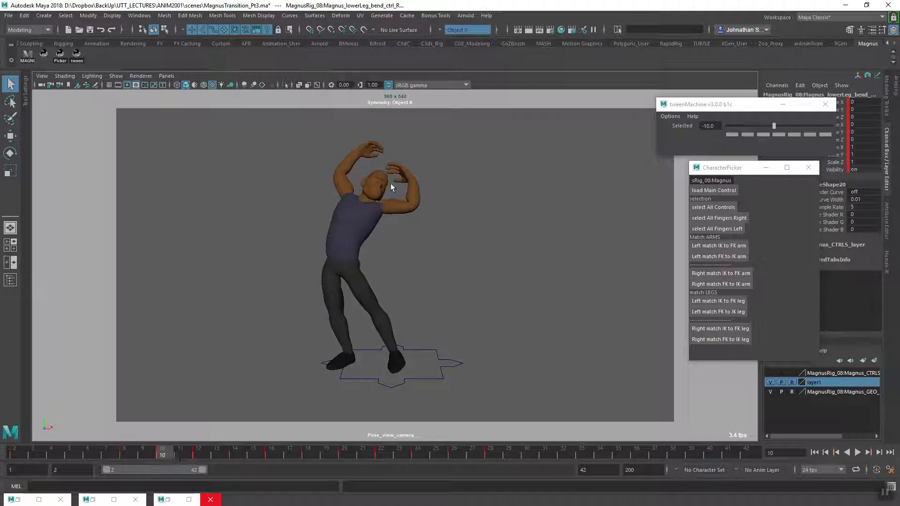
Step through frames 8, 10 and 12 in order to examine the character's transition between the two poses.
click(125, 452)
click(162, 451)
click(199, 453)
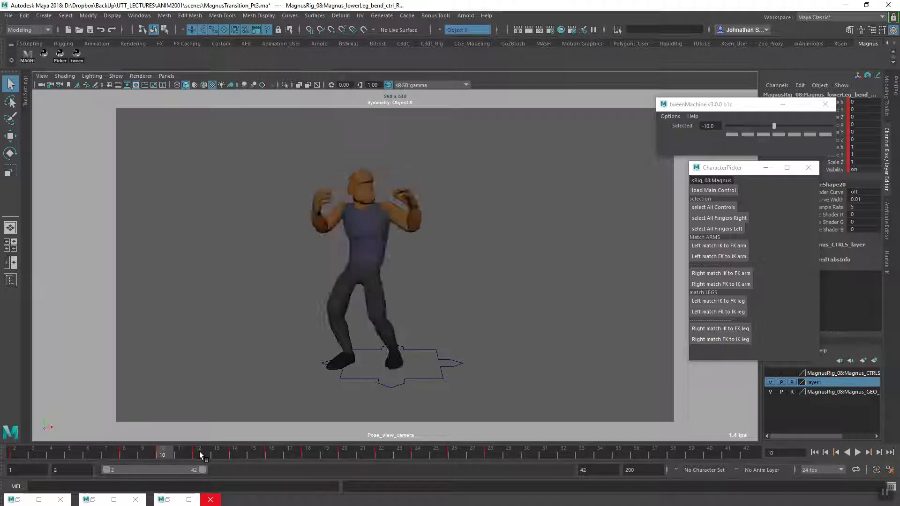
click(124, 452)
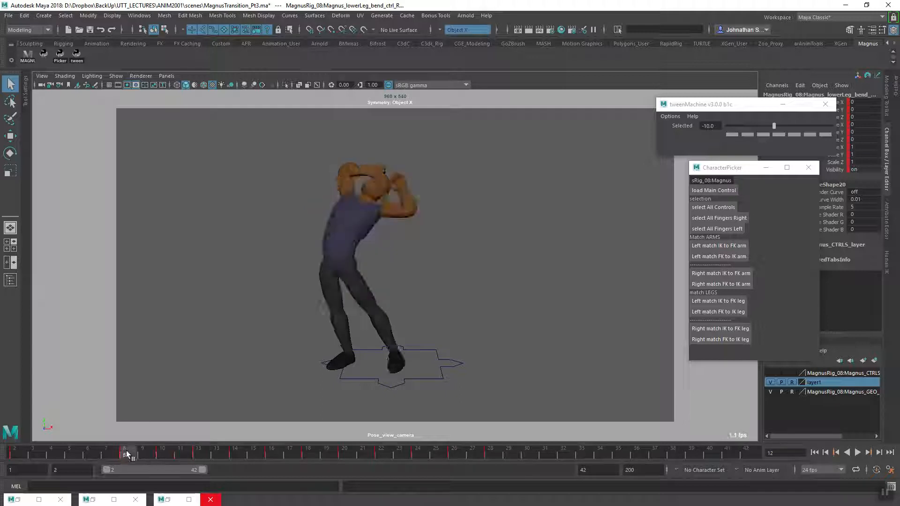
click(162, 452)
click(197, 454)
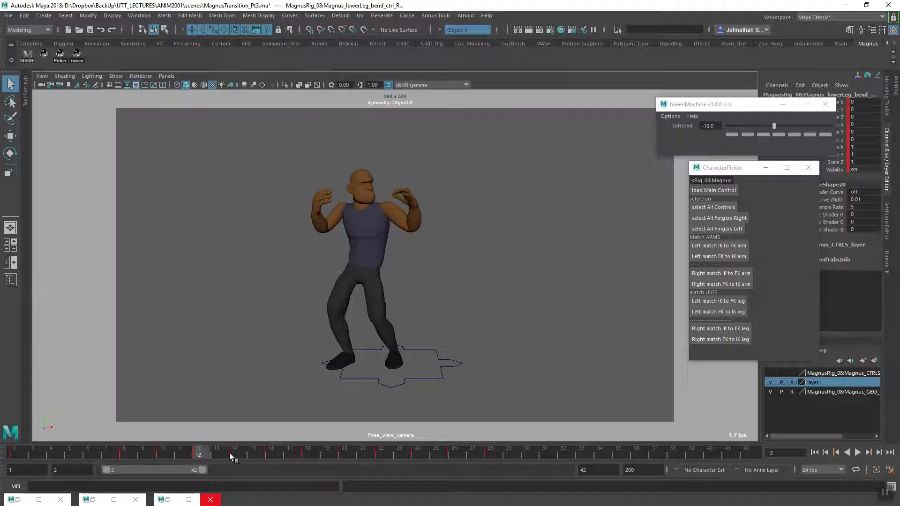
Switch between frames 12 and 16 to compare the two main poses before examining their breakdown.
click(270, 453)
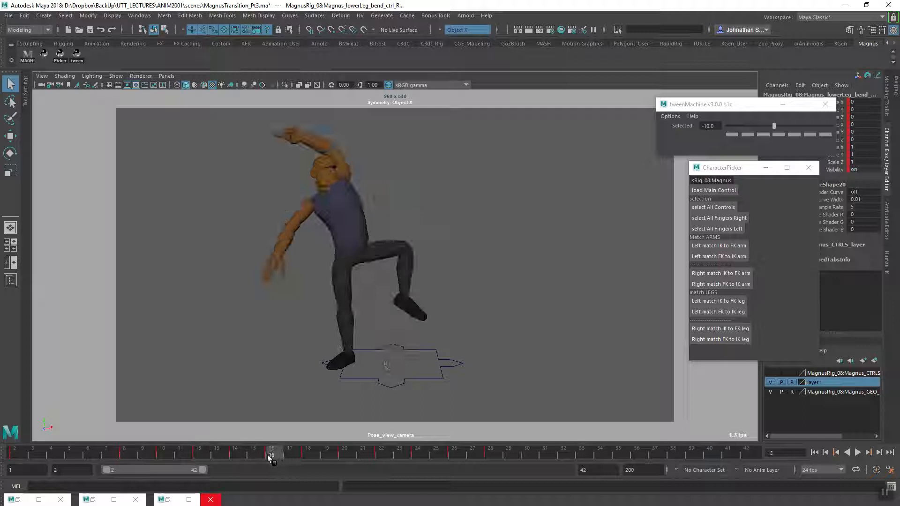
click(201, 452)
click(271, 450)
click(202, 452)
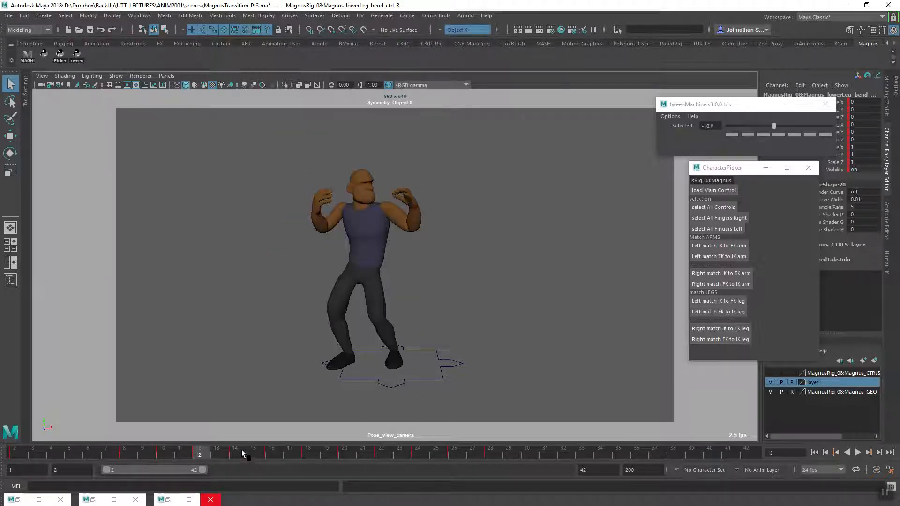
Flip repeatedly between frames 12 and 14 to examine how the frame 14 breakdown leads out of the crouched pose.
click(235, 452)
click(199, 451)
click(234, 451)
click(199, 451)
click(237, 450)
click(200, 451)
click(234, 450)
click(202, 450)
click(237, 449)
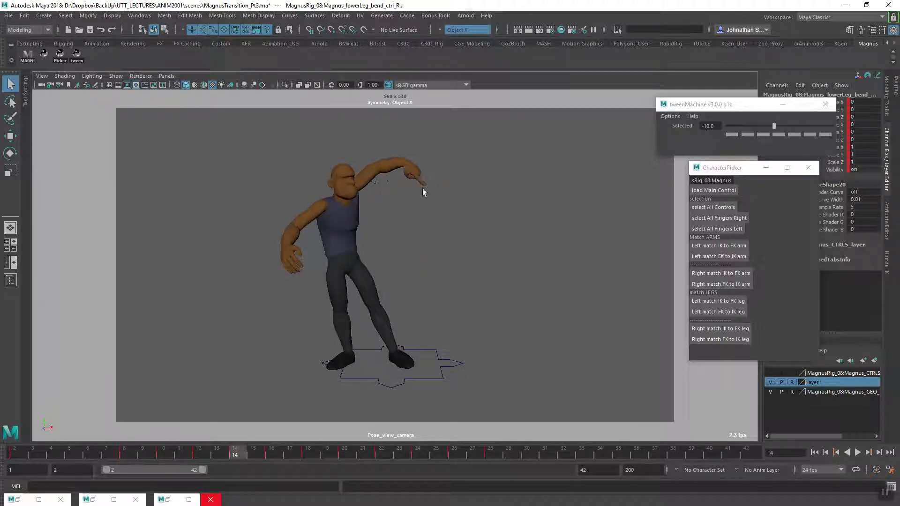
click(201, 450)
click(236, 451)
click(198, 451)
click(234, 451)
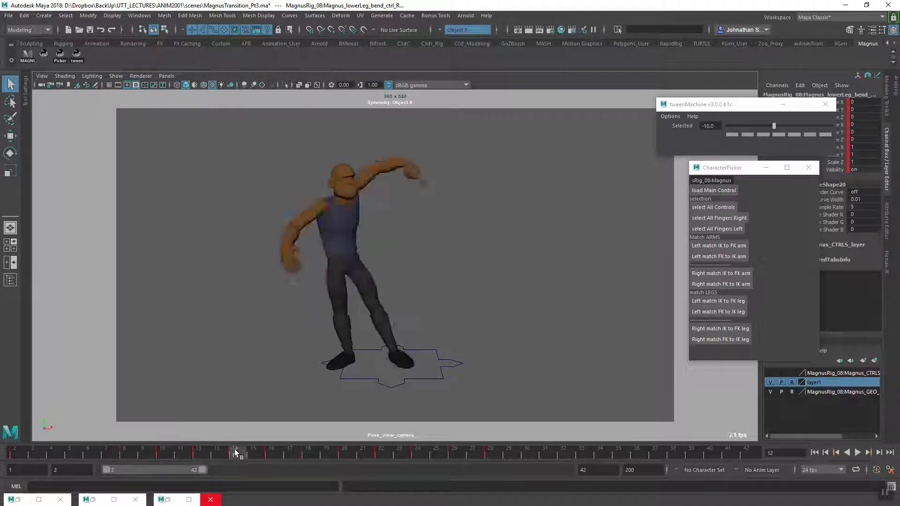
Move through frames 12, 14 and 16 to examine how the frame 14 breakdown links the crouch and the raised-leg pose.
click(271, 451)
click(198, 452)
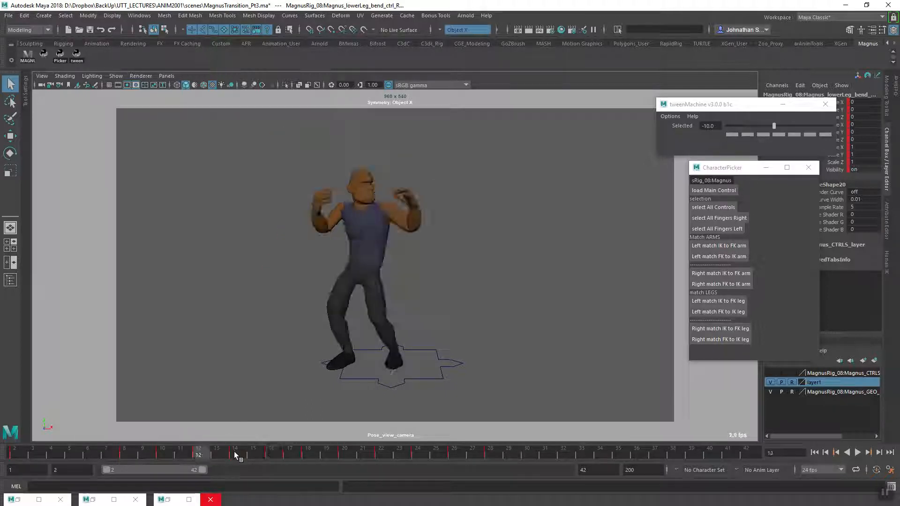
click(235, 450)
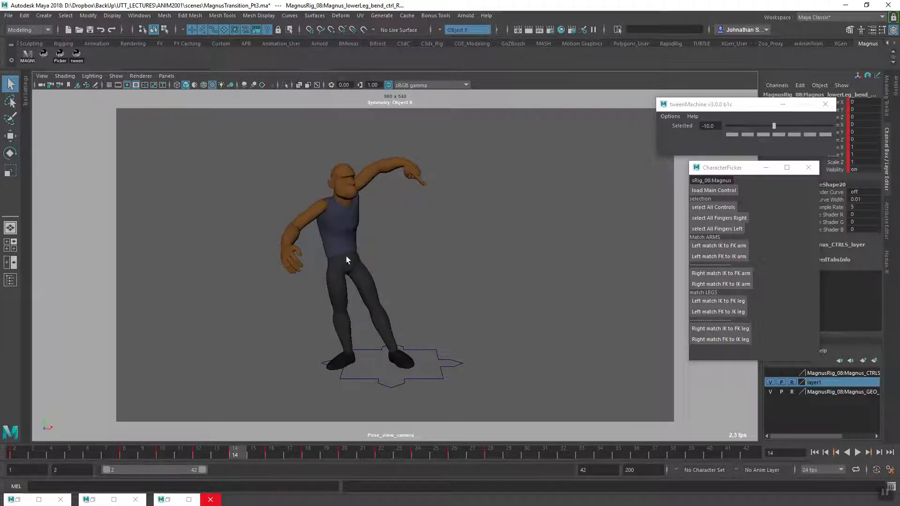
click(272, 456)
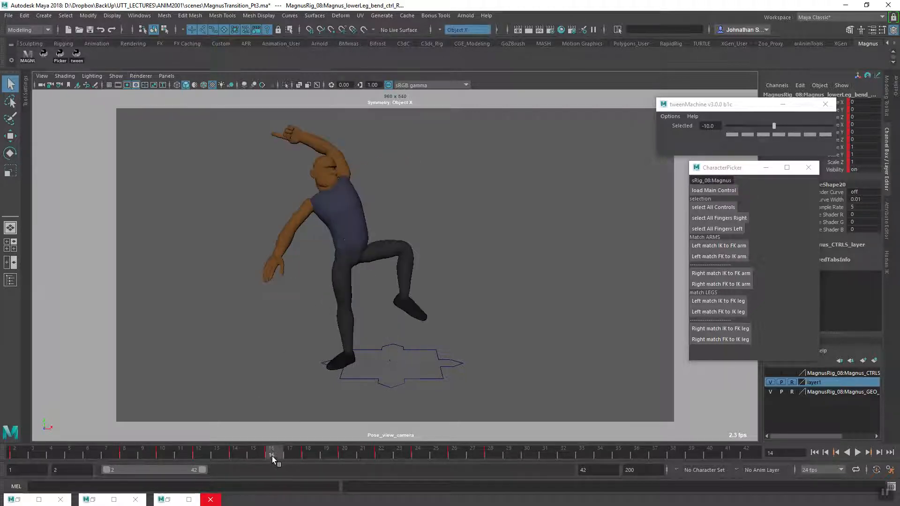
click(234, 454)
click(272, 453)
mouse_move(272, 453)
mouse_down()
mouse_move(226, 452)
mouse_move(254, 453)
mouse_up()
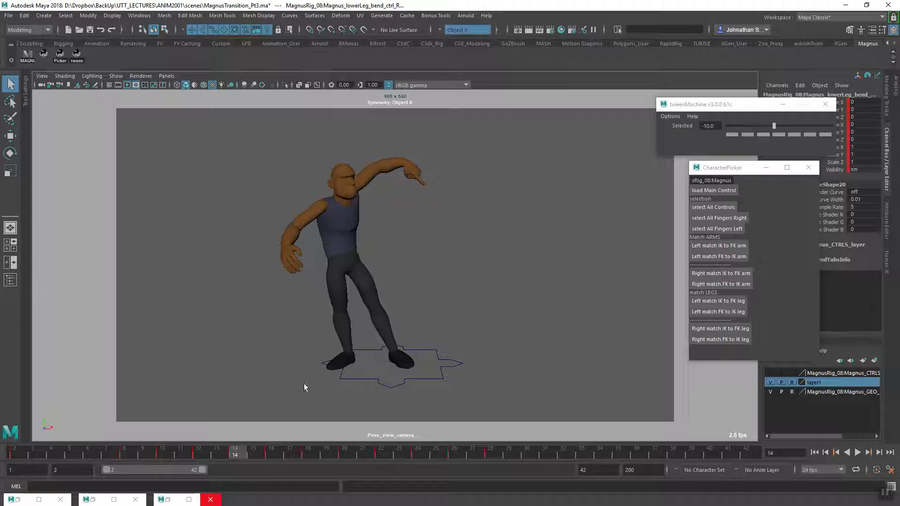
drag(206, 455, 265, 457)
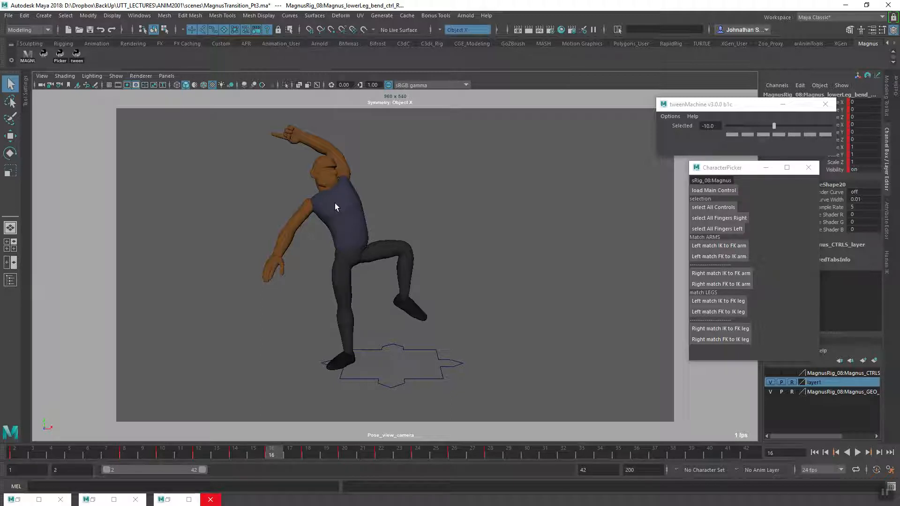
drag(237, 457, 270, 453)
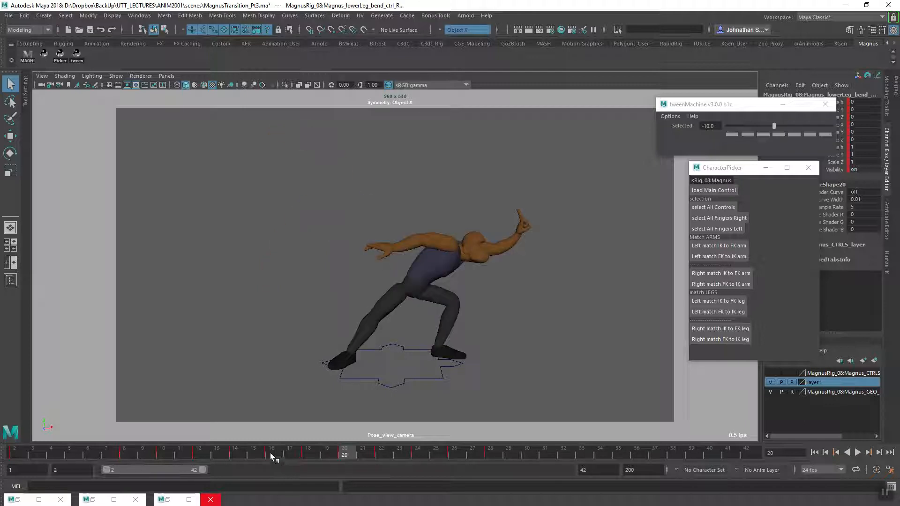
Scrub between frames 16 and 22 to examine how the raised-leg pose passes into the forward lunge.
drag(338, 455, 280, 452)
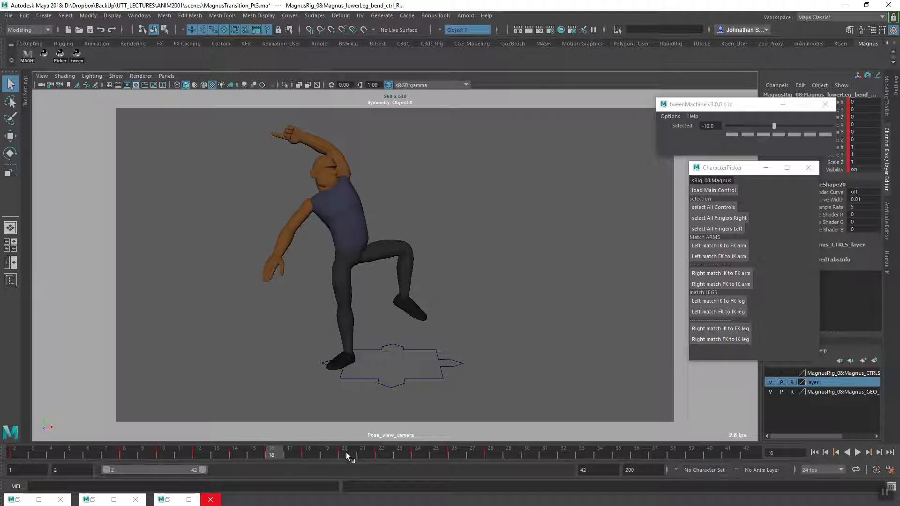
drag(345, 452, 341, 454)
drag(265, 453, 377, 453)
mouse_move(273, 460)
mouse_down()
mouse_move(319, 455)
mouse_move(265, 453)
mouse_move(490, 456)
mouse_move(437, 462)
mouse_move(272, 454)
mouse_move(499, 454)
mouse_move(272, 456)
mouse_up()
drag(274, 454, 314, 458)
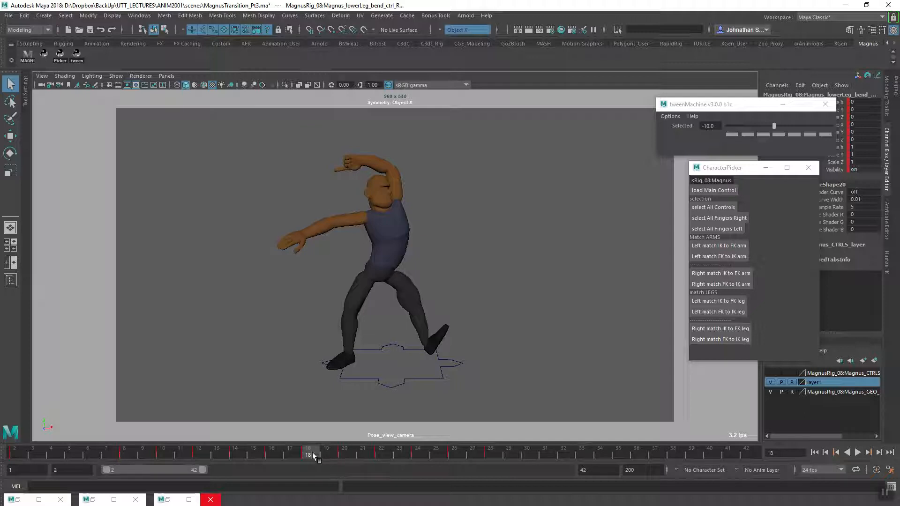
Compare the final pose at frame 28 with the transition poses at frames 18, 20, 22 and 24.
click(489, 454)
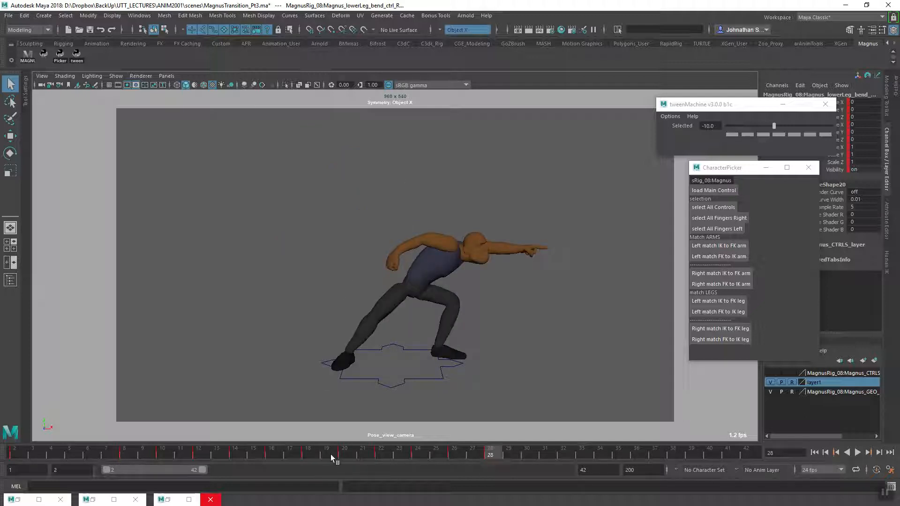
click(348, 451)
click(308, 451)
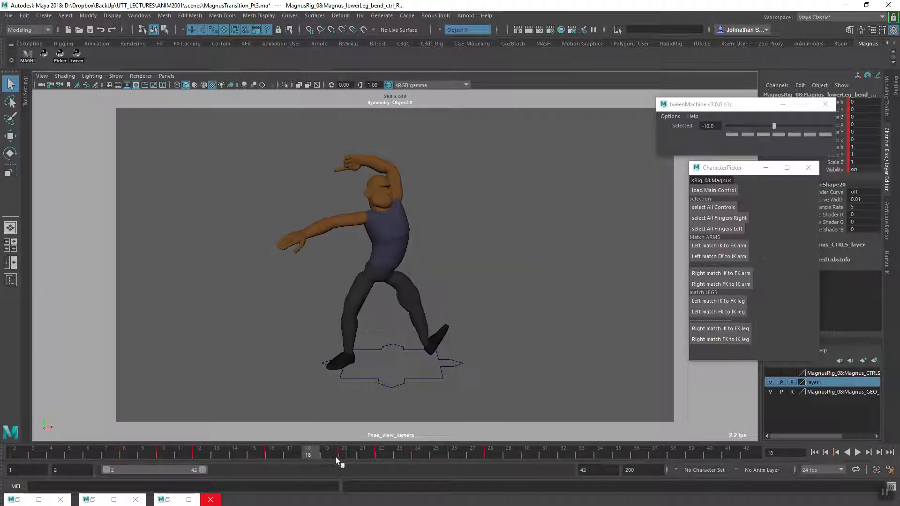
click(412, 452)
drag(412, 454, 380, 454)
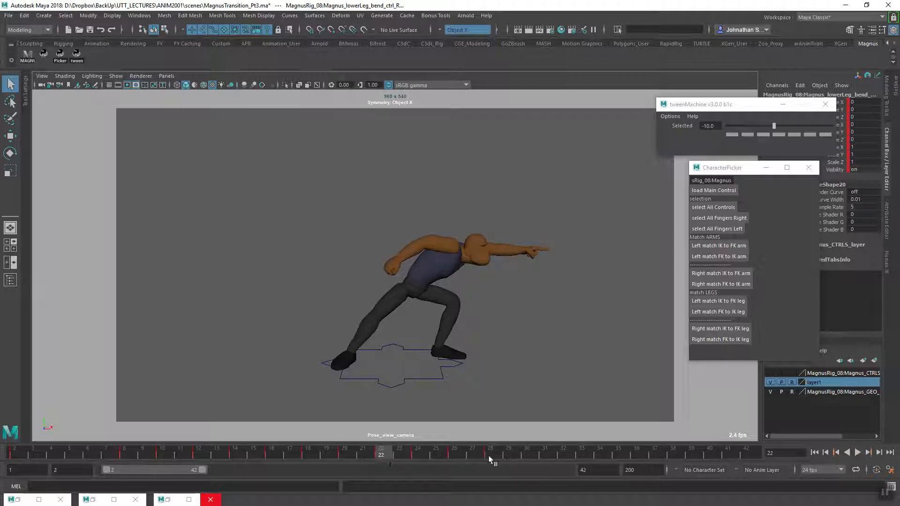
Step back and forth through frames 22, 24, 26 and 28 to examine how the pointing pose settles.
click(490, 453)
click(382, 453)
click(308, 454)
click(381, 454)
click(416, 455)
click(455, 454)
click(477, 453)
click(413, 453)
click(388, 454)
click(417, 453)
click(454, 452)
click(380, 453)
Flip repeatedly between frames 18 and 20 to examine the change from the stepping breakdown to the lunge.
click(305, 452)
click(344, 453)
click(309, 452)
click(345, 453)
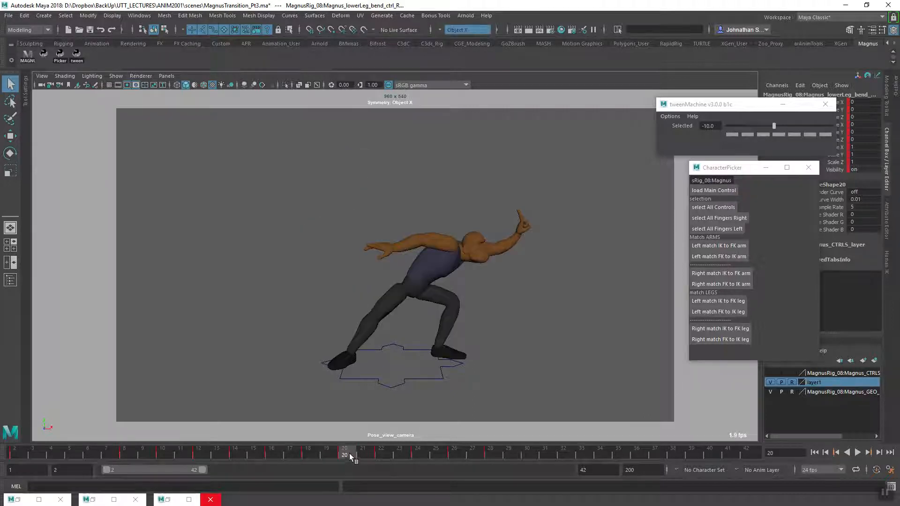
click(308, 453)
click(348, 453)
click(308, 453)
click(347, 454)
Step repeatedly through frames 18, 20 and 22 to examine how the arms swing into the pointing pose.
click(377, 452)
click(338, 449)
click(321, 451)
click(345, 452)
double_click(356, 453)
click(346, 453)
click(380, 454)
click(350, 450)
click(317, 451)
click(344, 454)
click(380, 453)
click(344, 449)
click(379, 450)
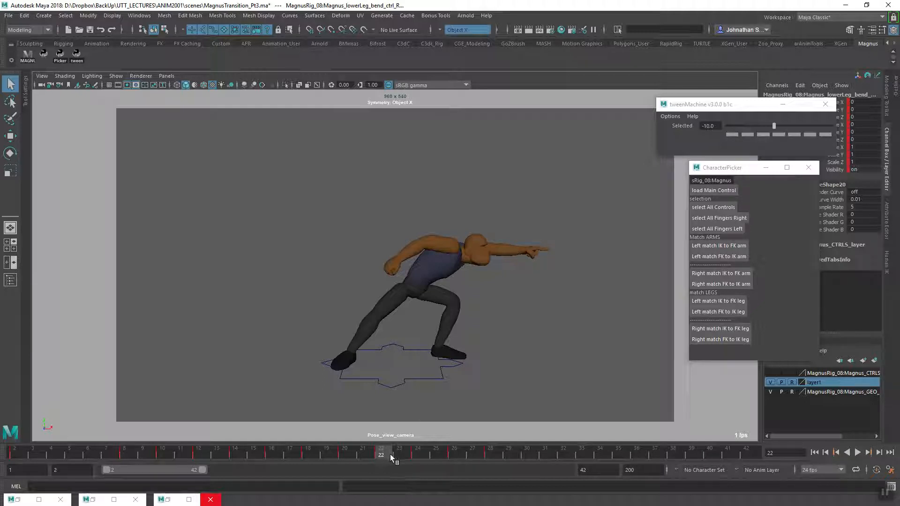
Step through frames 24, 26 and 28 to examine the rear arm's movement into the final pose.
click(418, 452)
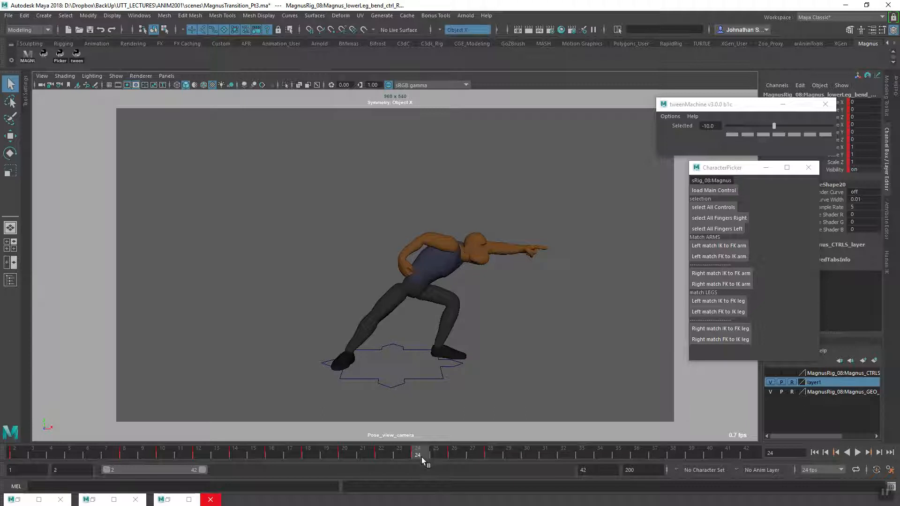
click(453, 453)
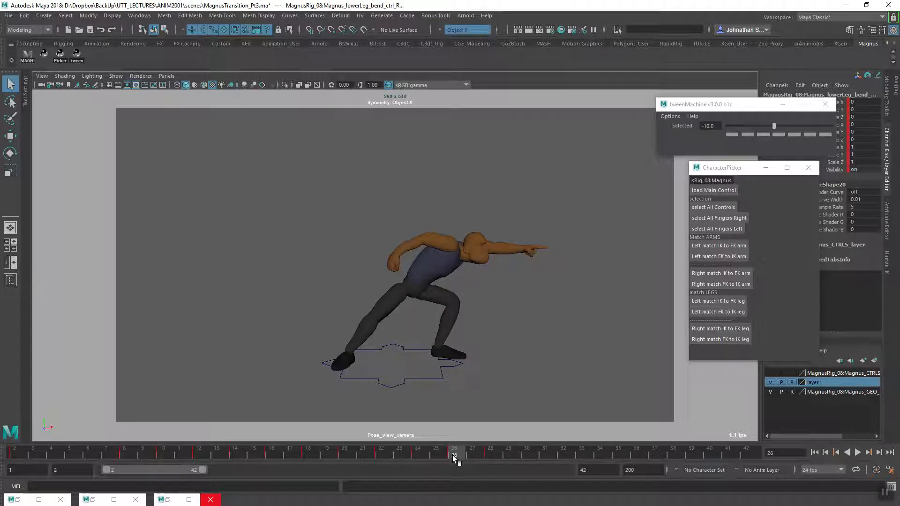
click(416, 452)
click(484, 453)
Move between frames 20, 22 and 24 to examine how the arms overshoot after the lunge.
drag(370, 454, 339, 451)
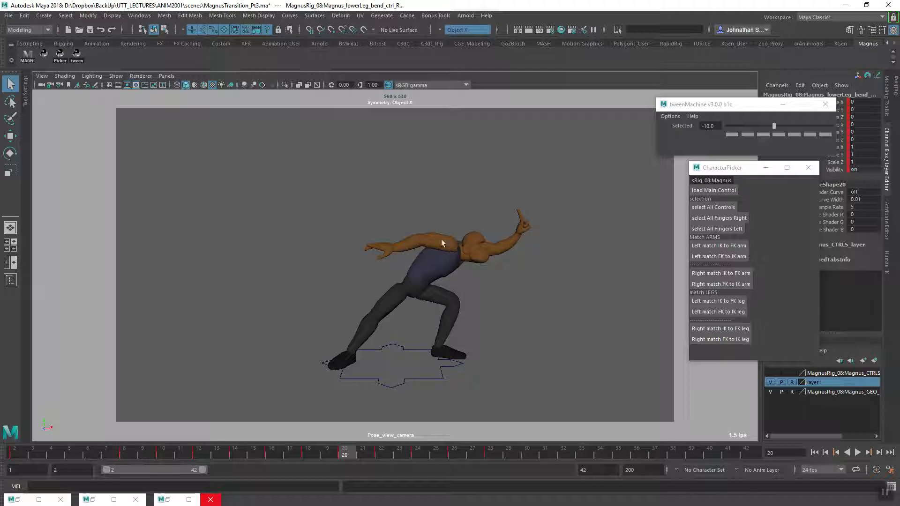
drag(364, 454, 389, 455)
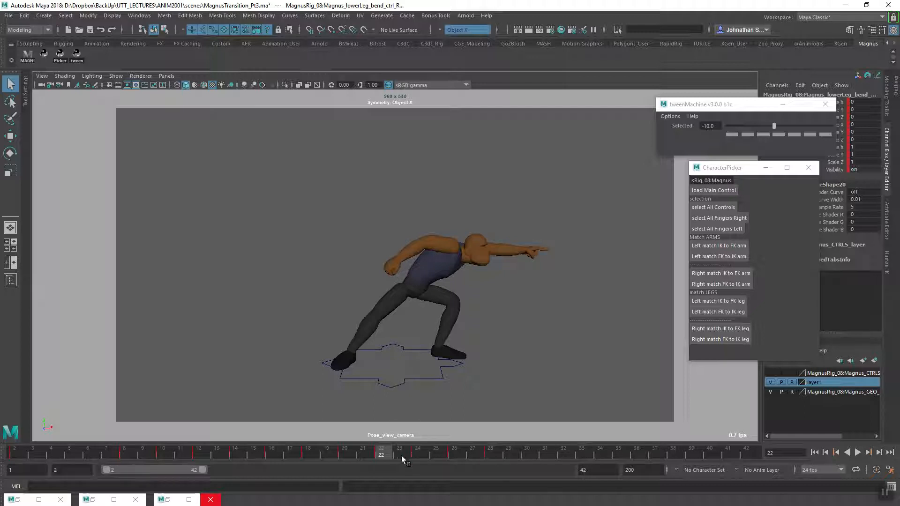
click(417, 453)
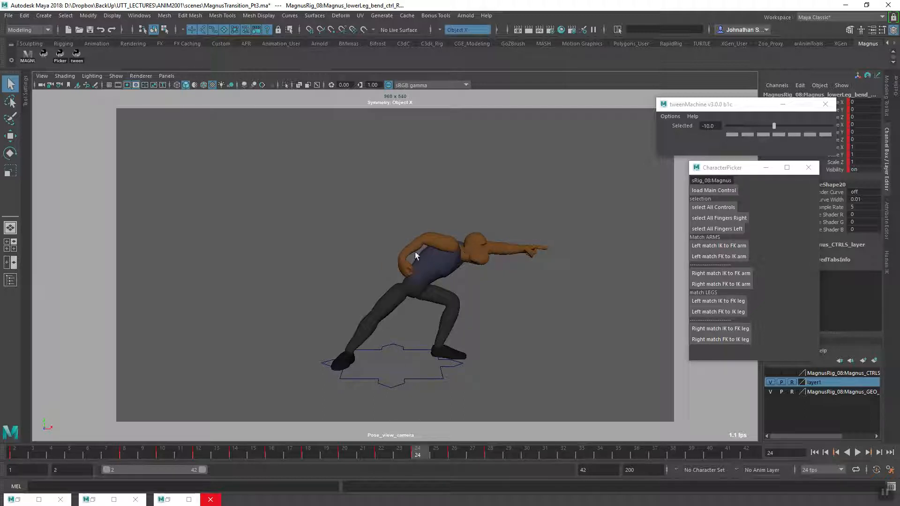
click(385, 454)
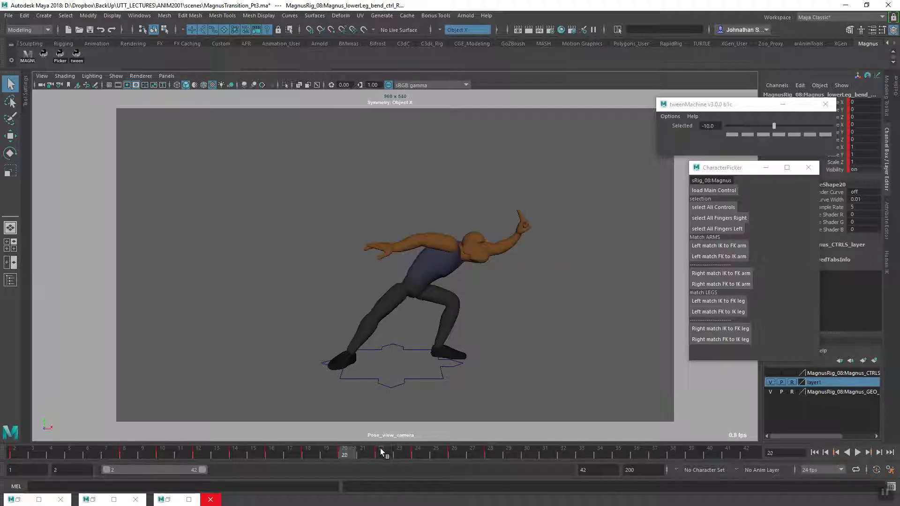
click(417, 453)
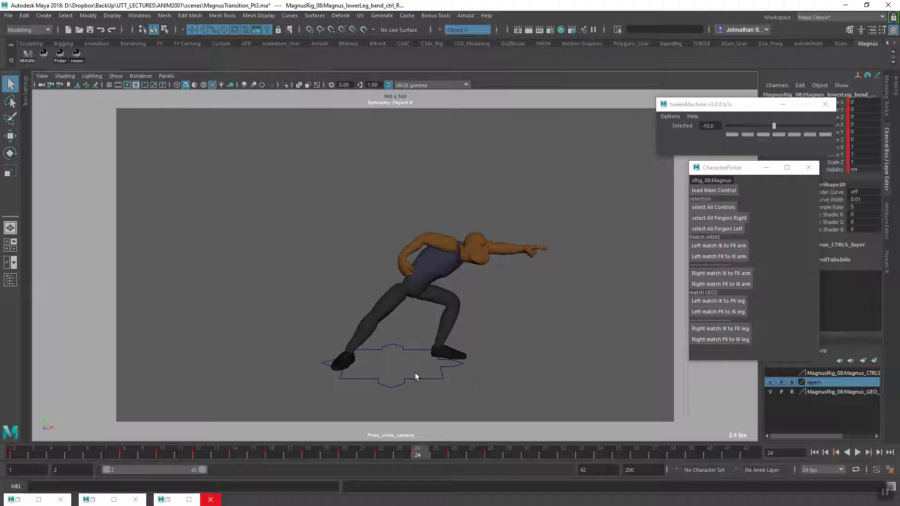
Flip through frames 22, 24 and 26 to examine how the rear arm rebounds before the final pose.
click(377, 454)
click(414, 454)
click(391, 454)
click(416, 454)
click(454, 453)
click(418, 452)
click(457, 453)
click(416, 453)
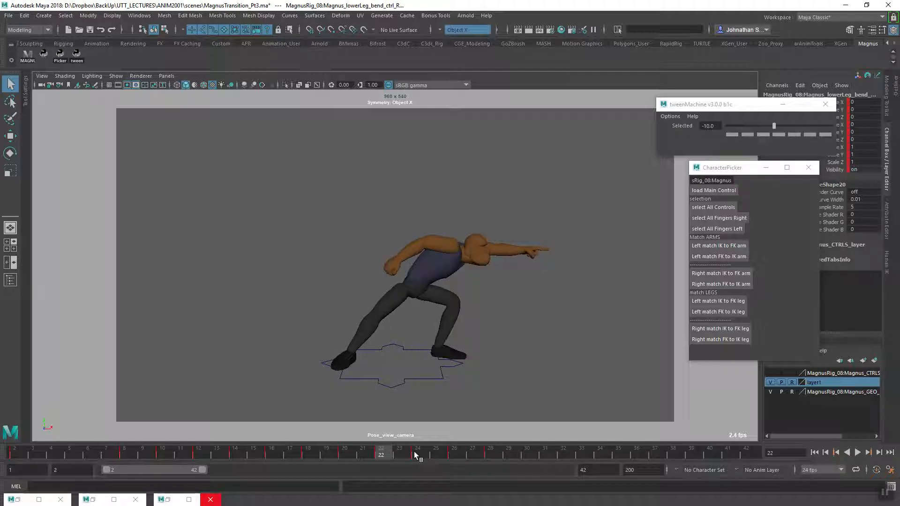
click(454, 453)
key(comma)
click(457, 453)
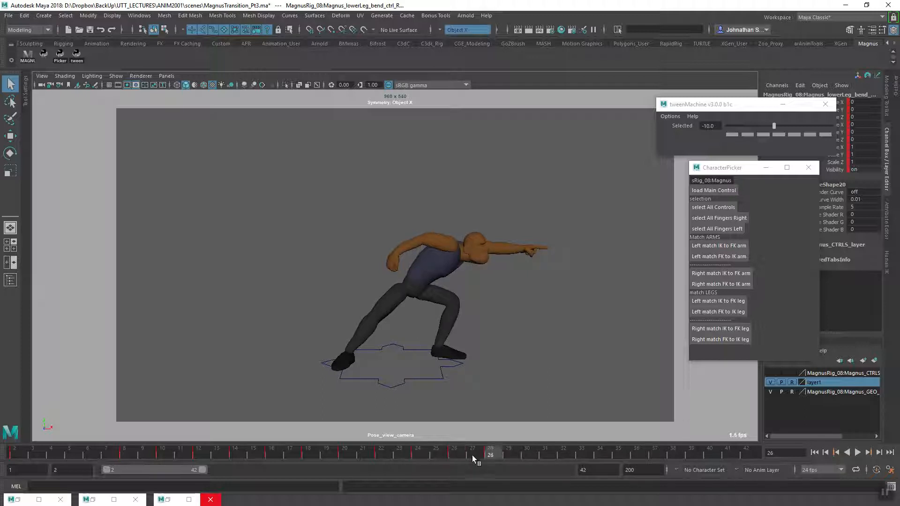
Play the character animation over frames 2 to 42 to review the timing of the pose transitions.
key(alt+v)
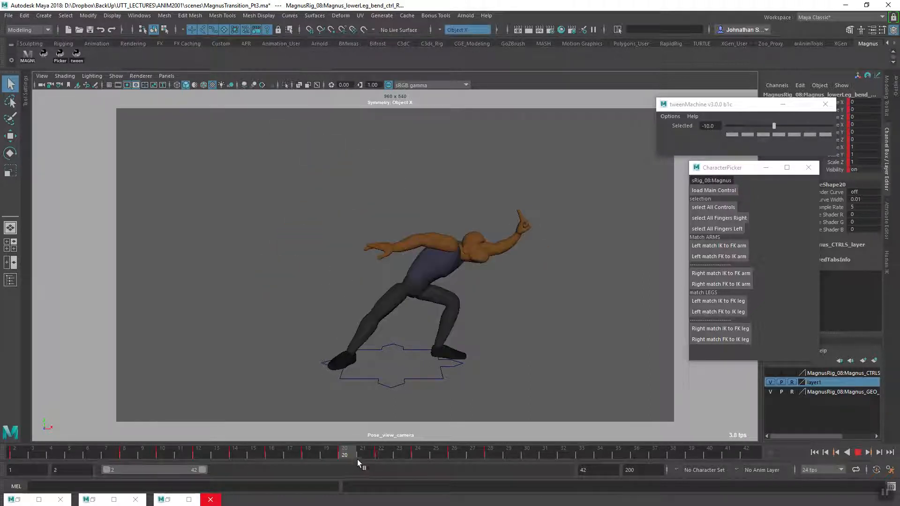
mouse_move(367, 458)
mouse_down()
mouse_move(333, 458)
mouse_move(460, 451)
mouse_move(347, 457)
mouse_move(435, 455)
mouse_move(366, 454)
mouse_up()
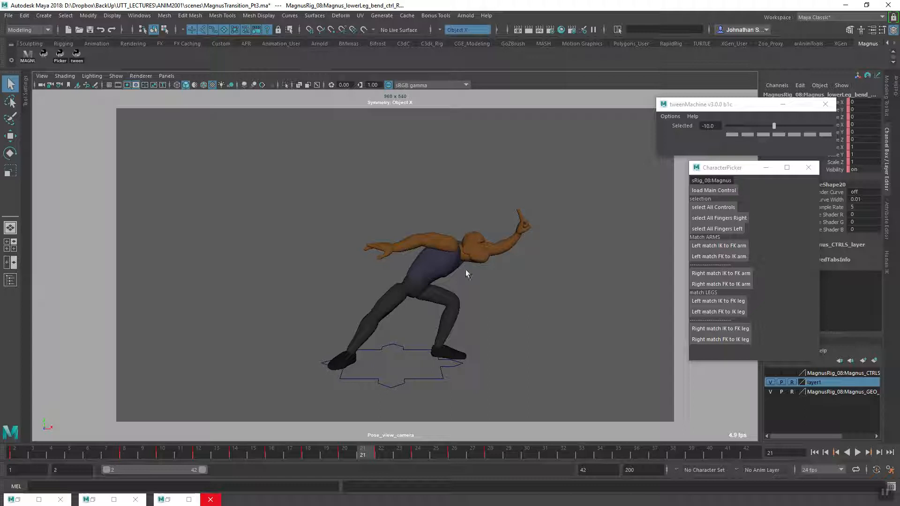
key(alt+v)
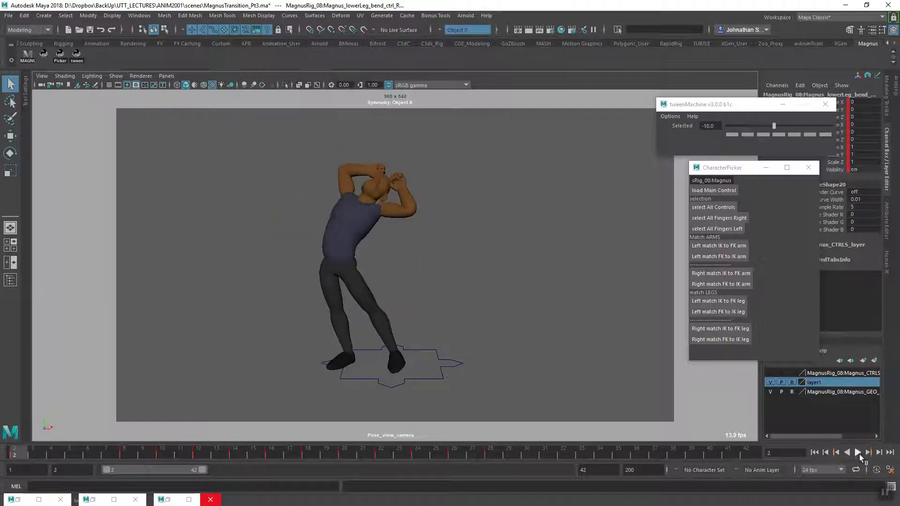
click(857, 452)
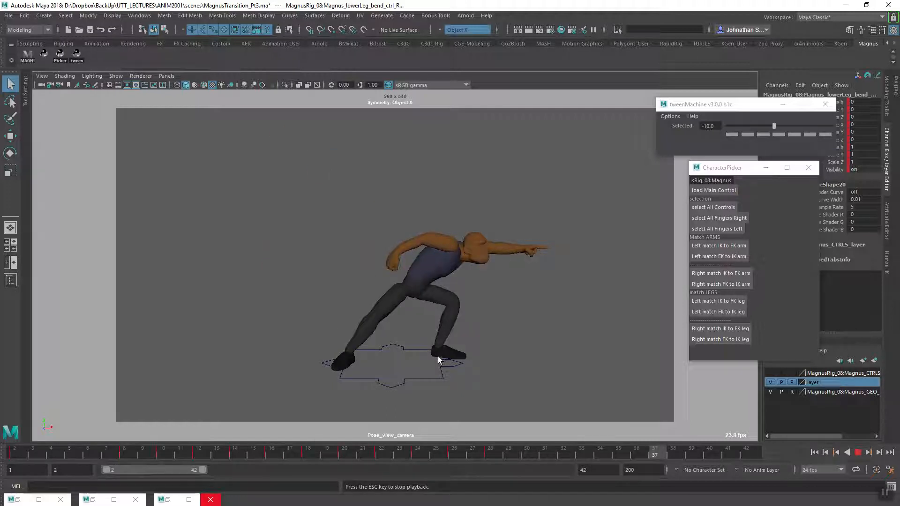
click(857, 453)
key(alt+v)
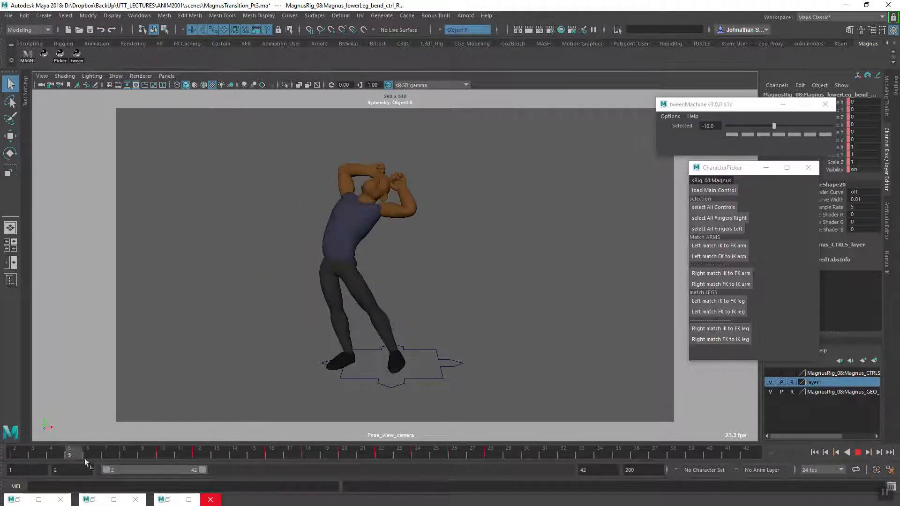
Stop the playback and scrub through the breakdown poses at frames 10, 14 and 20.
drag(260, 438, 86, 443)
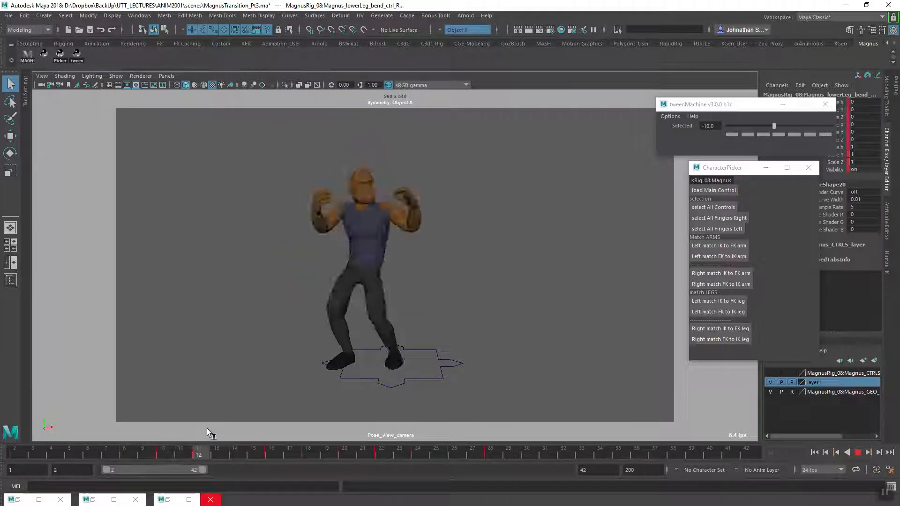
key(Escape)
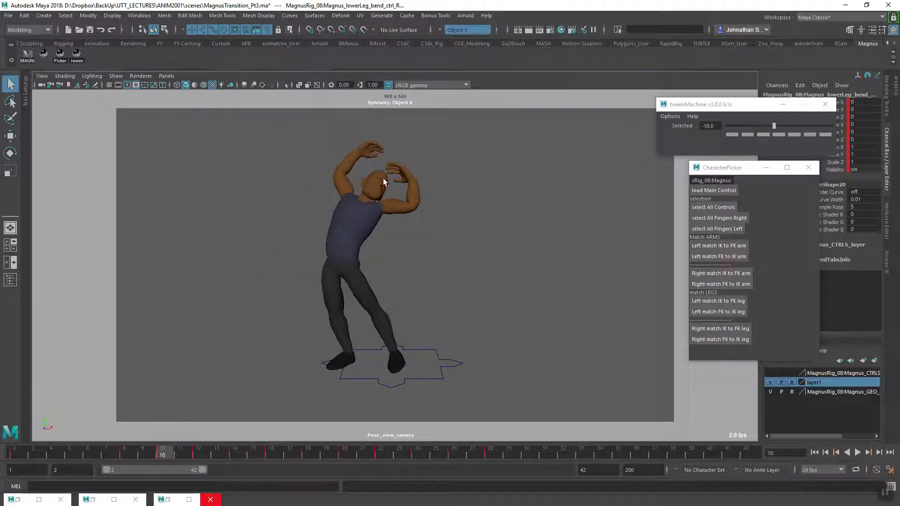
drag(173, 449, 245, 442)
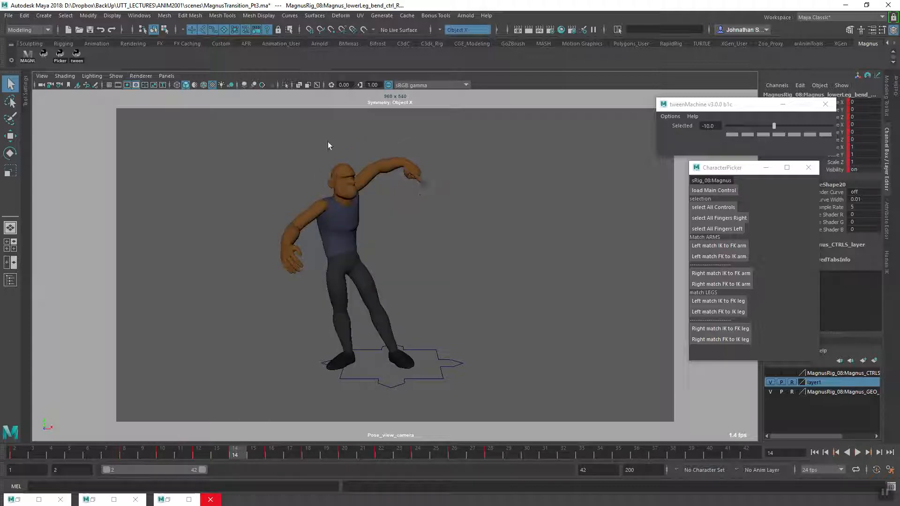
mouse_move(244, 454)
mouse_down()
mouse_move(388, 438)
mouse_move(321, 440)
mouse_move(350, 438)
mouse_up()
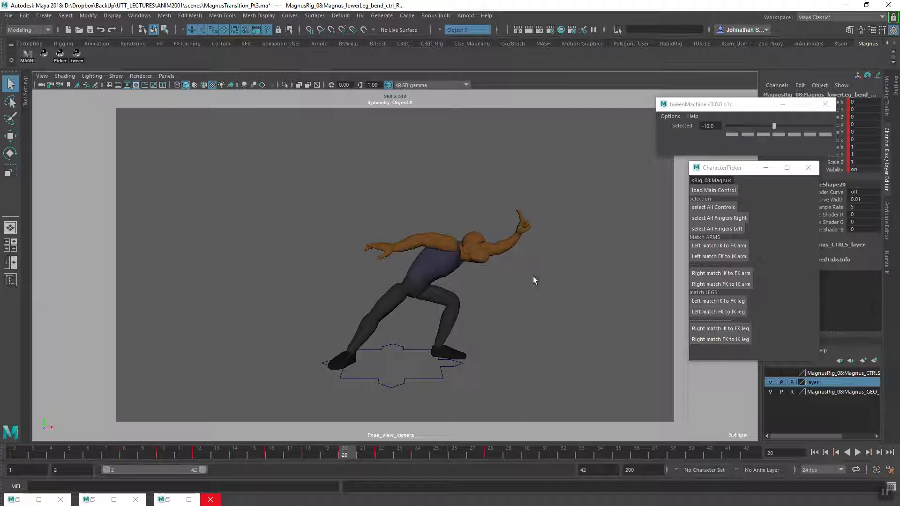
Scrub from the opening pose through the raised-leg breakdown to the lunge at frame 20 to examine the transition.
mouse_move(348, 454)
mouse_down()
mouse_move(464, 449)
mouse_move(262, 451)
mouse_move(470, 454)
mouse_move(111, 451)
mouse_move(489, 455)
mouse_move(73, 453)
mouse_move(494, 458)
mouse_move(137, 456)
mouse_move(426, 451)
mouse_move(479, 454)
mouse_move(105, 457)
mouse_up()
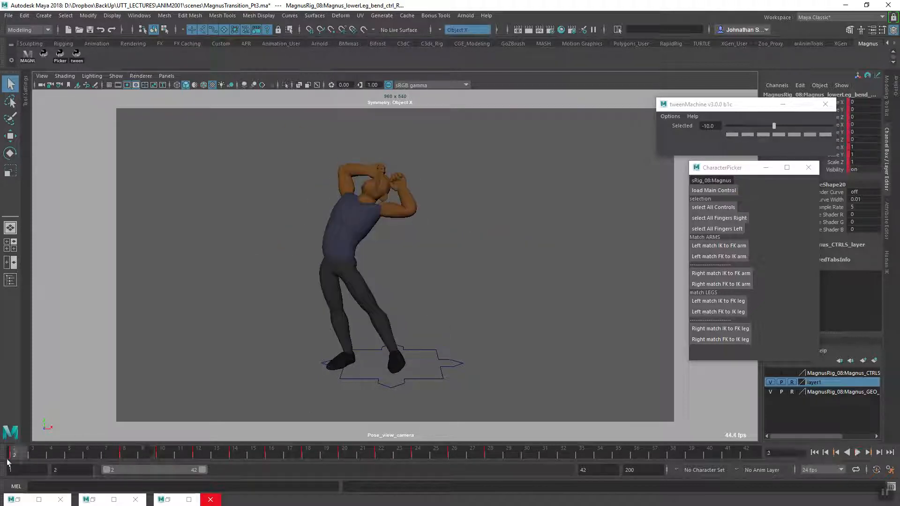
key(alt+v)
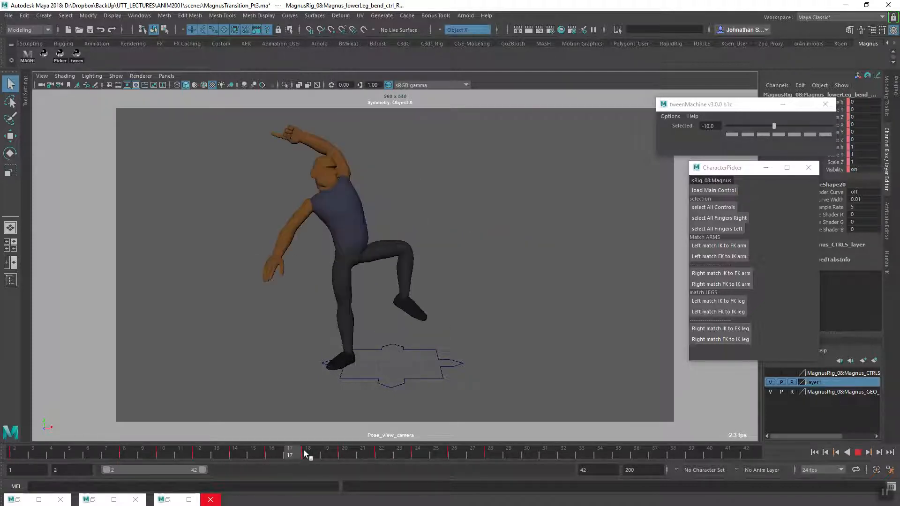
click(339, 448)
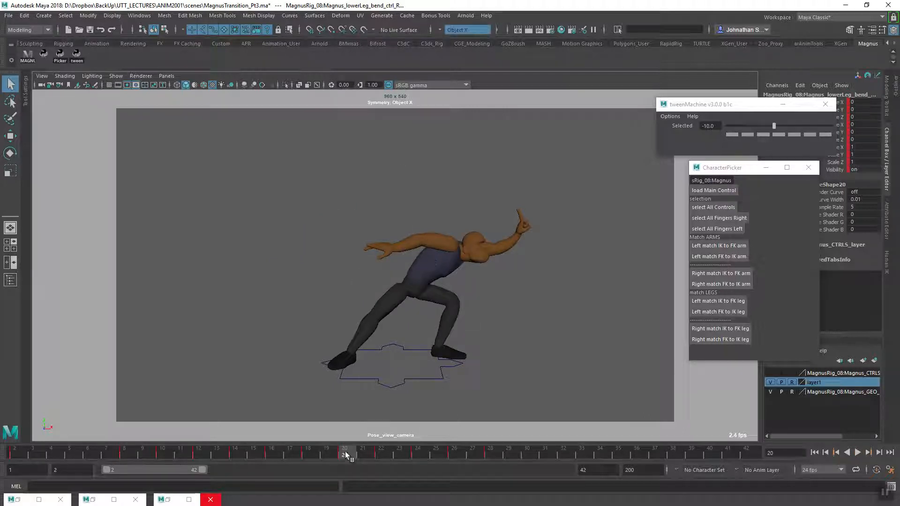
key(alt+v)
Play the character animation from its opening pose, stop it, return to frame 2 and replay it to review the breakdown timing.
mouse_move(355, 457)
mouse_down()
mouse_move(444, 456)
mouse_move(280, 454)
mouse_move(491, 461)
mouse_move(356, 456)
mouse_move(488, 453)
mouse_move(18, 457)
mouse_up()
click(860, 452)
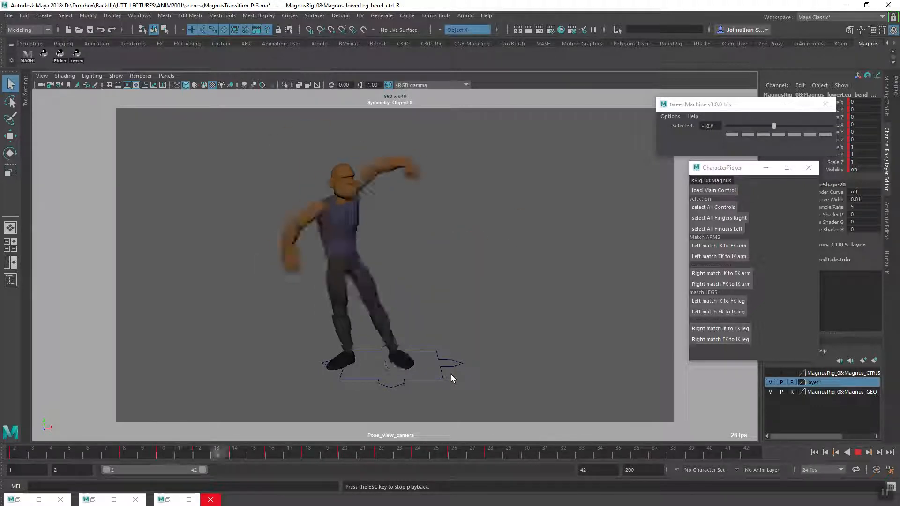
click(858, 452)
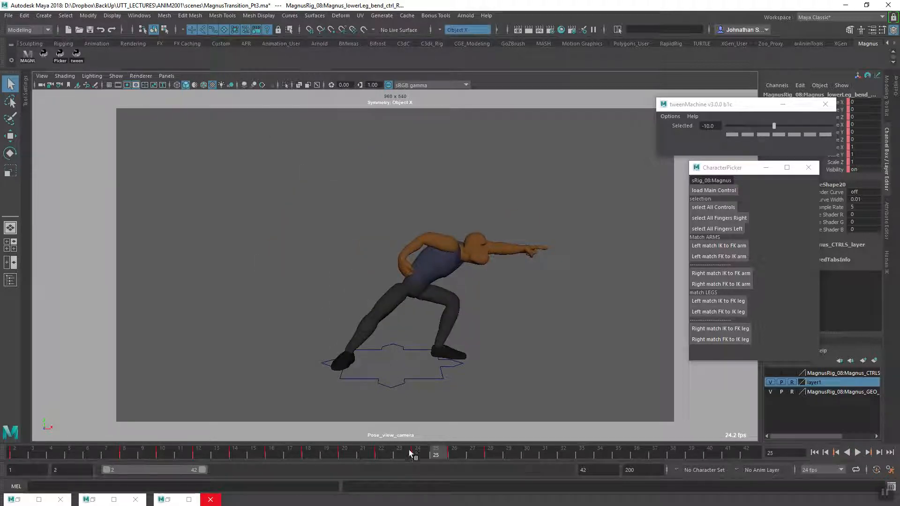
key(alt+v)
drag(509, 453, 14, 457)
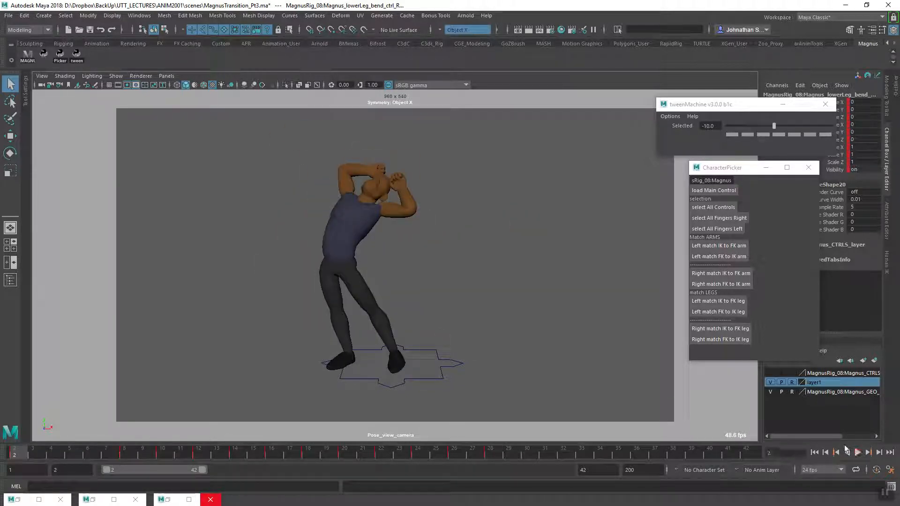
click(857, 453)
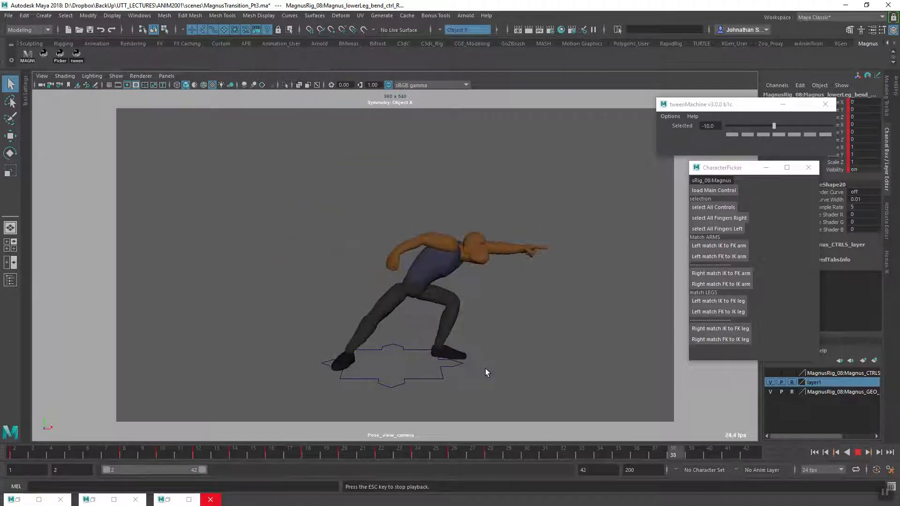